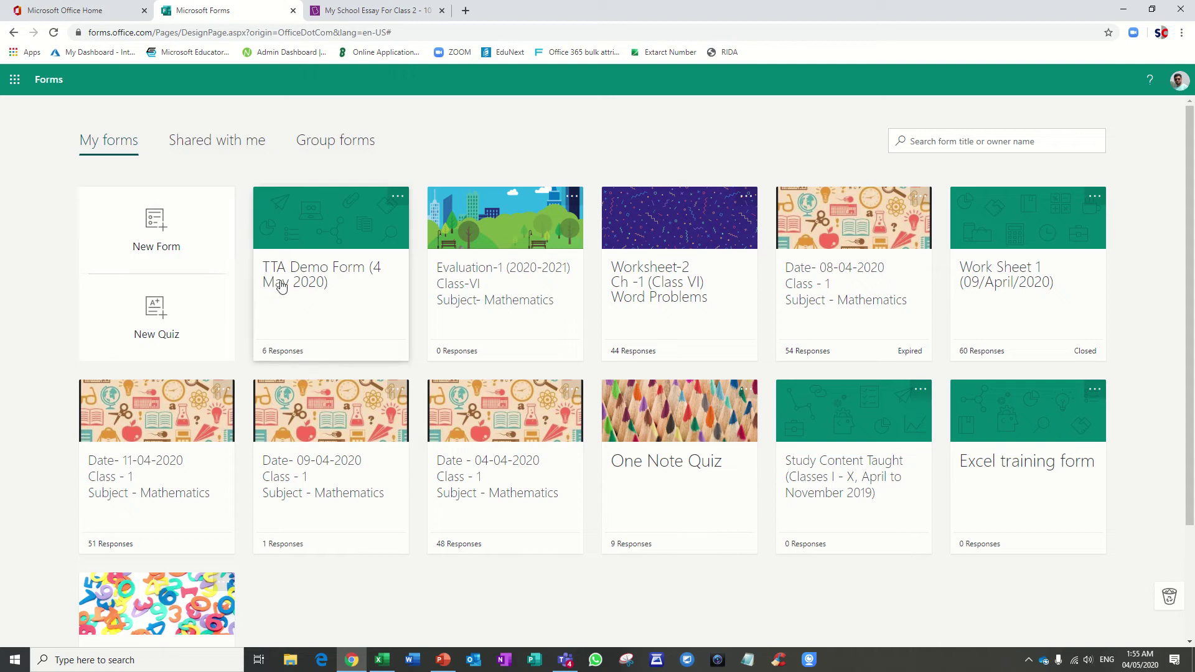
Open the TTA Demo Form quiz and confirm 'Show results automatically' is off in its Settings
click(319, 284)
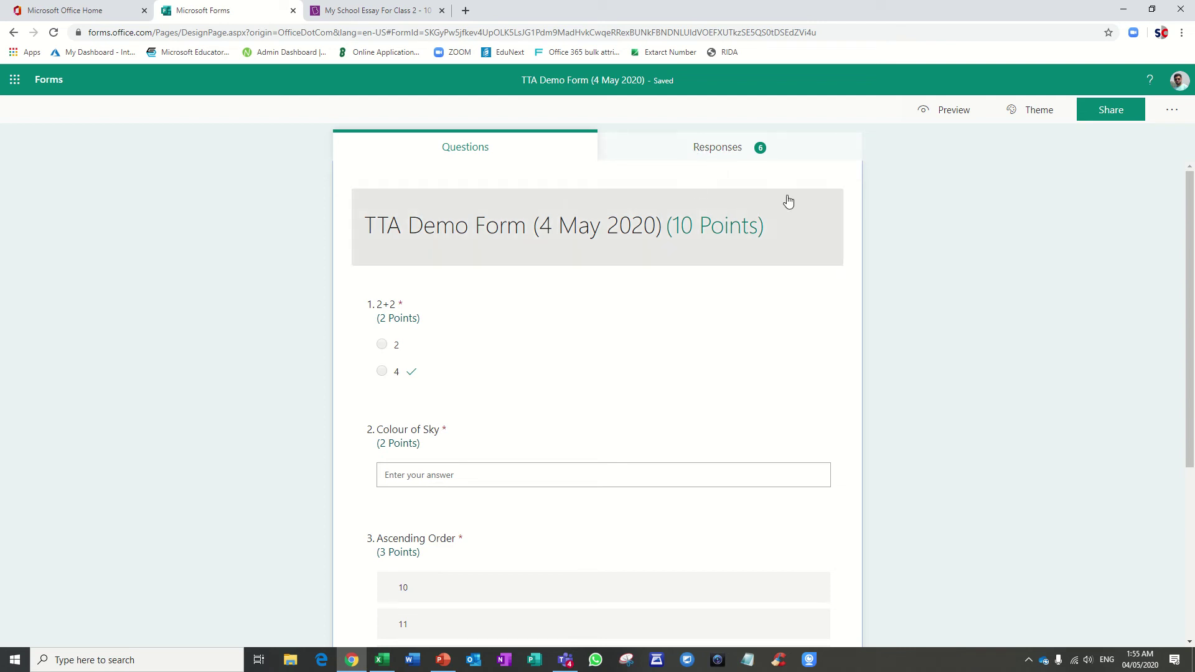
click(1173, 118)
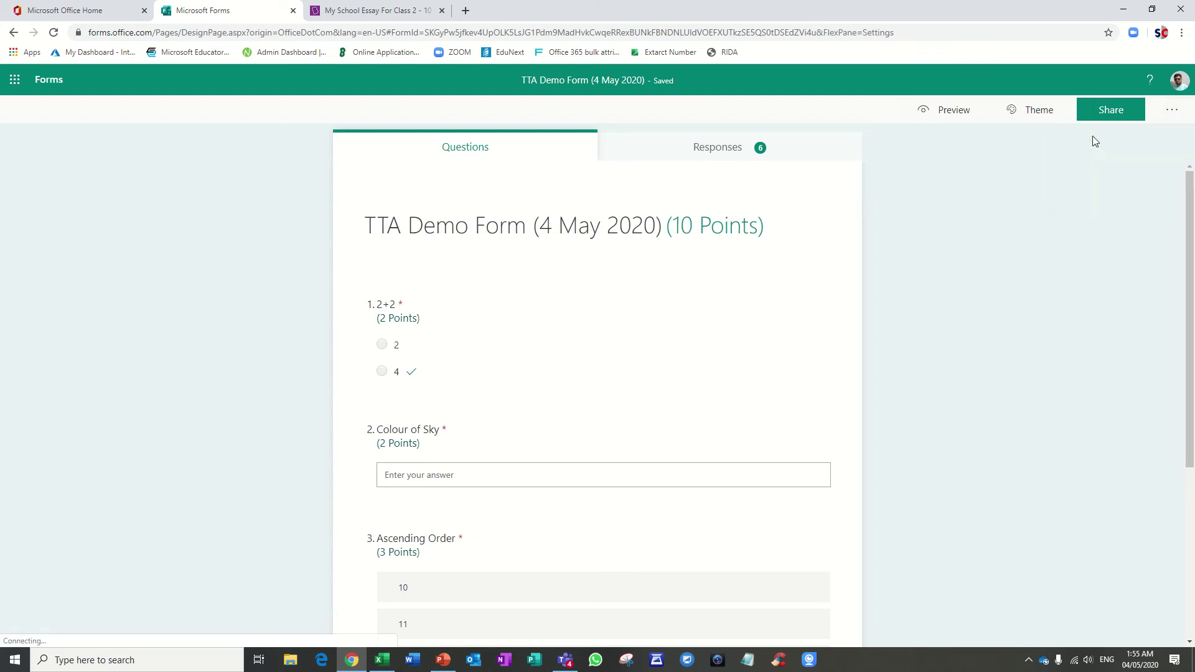
click(1095, 140)
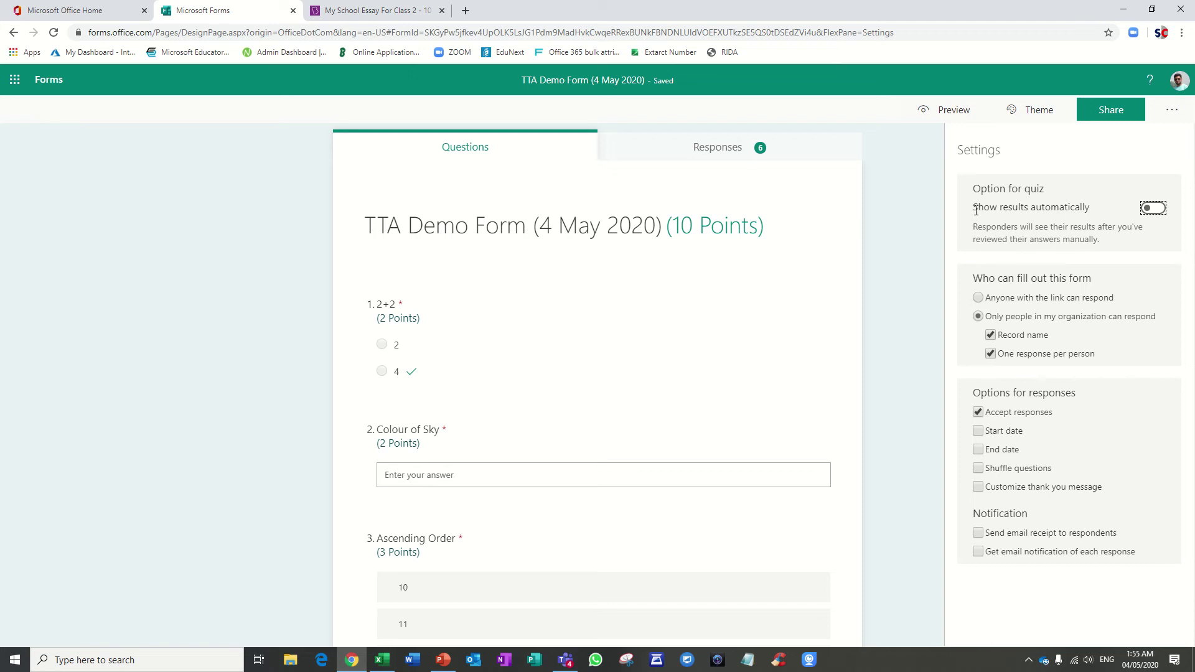
drag(978, 208, 1087, 208)
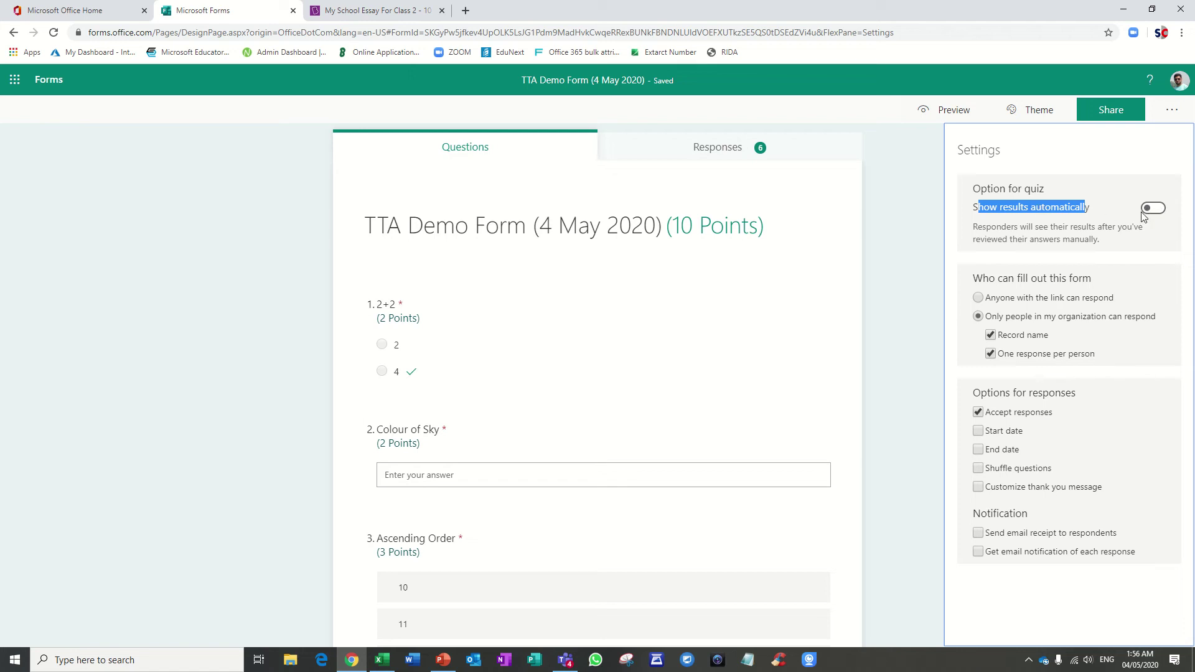
click(908, 210)
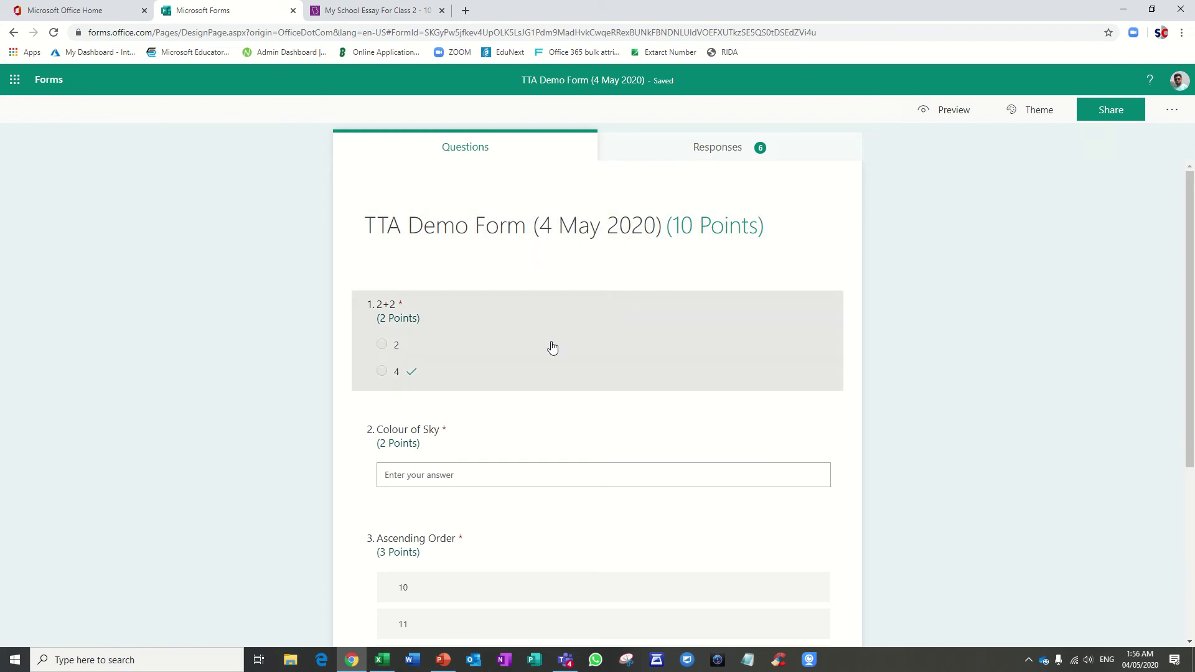
Look over the quiz questions, then open the Responses summary and start Review answers
scroll(517, 381, down, 2)
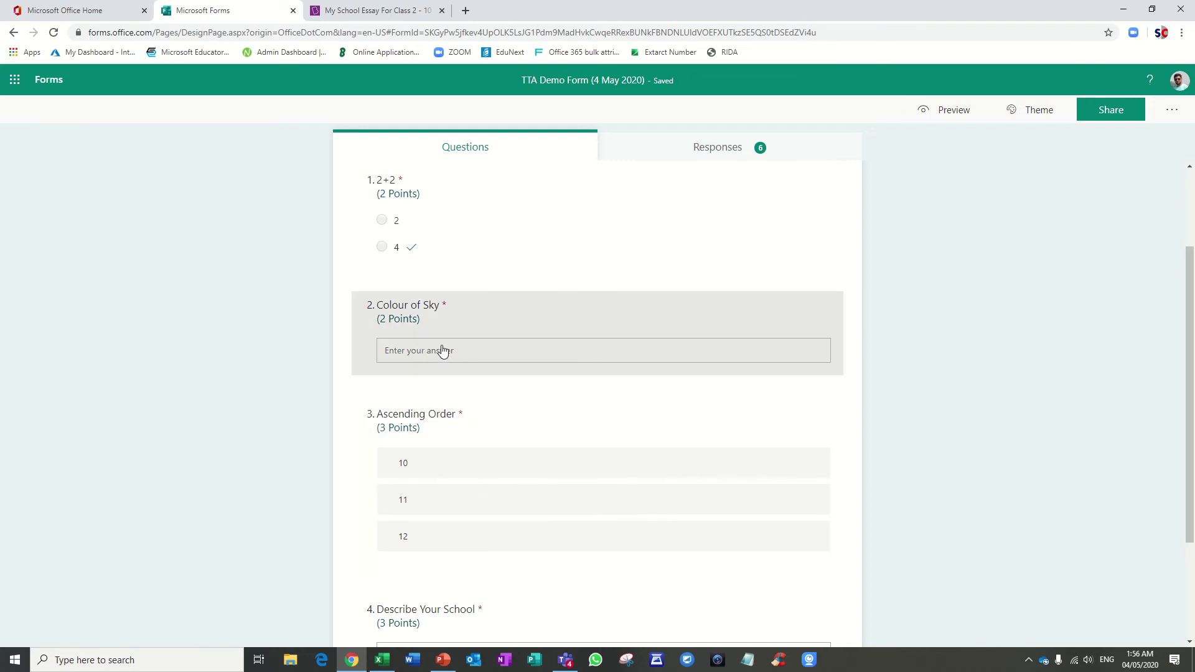
scroll(443, 347, down, 3)
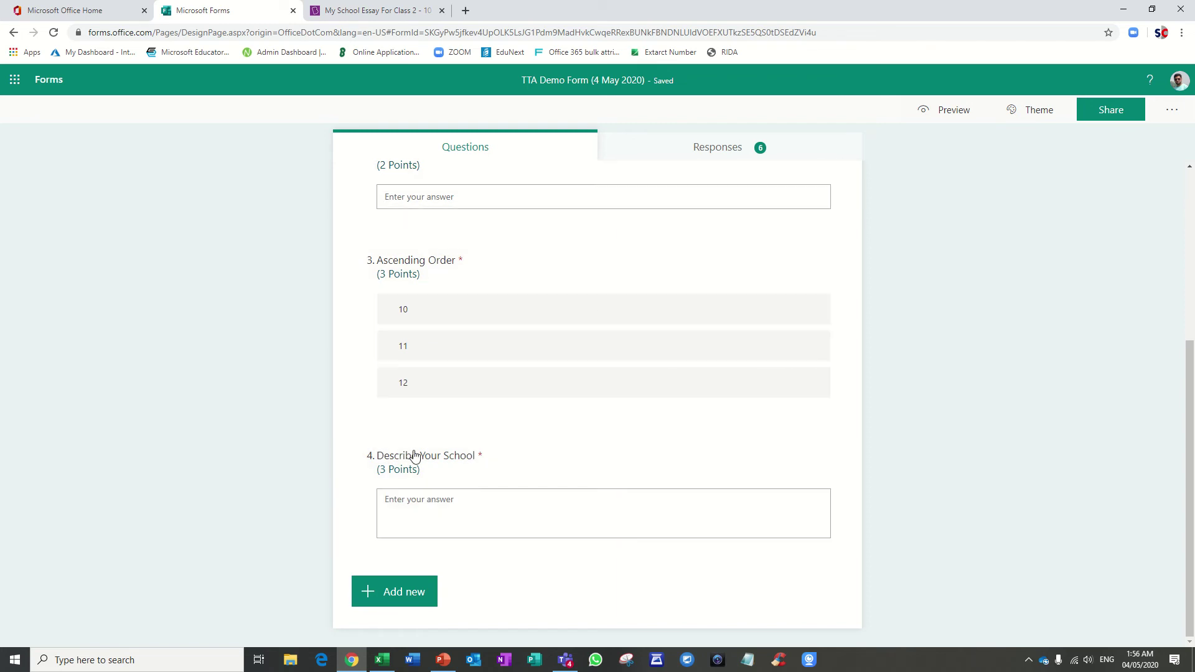
scroll(909, 327, up, 2)
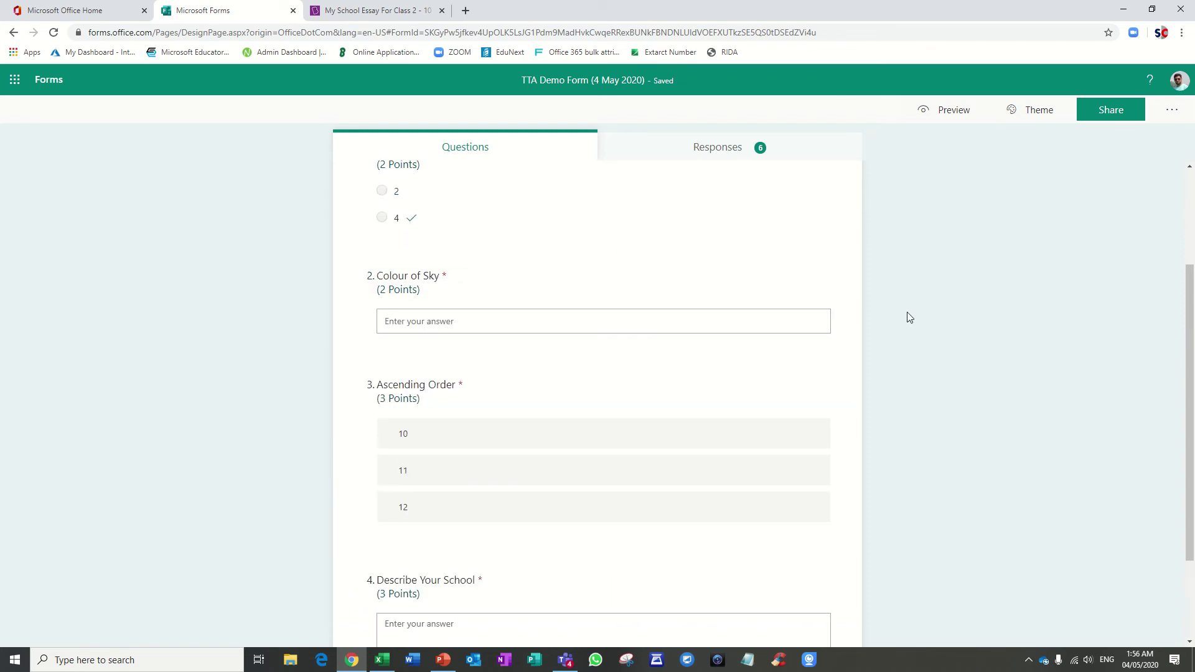
click(728, 156)
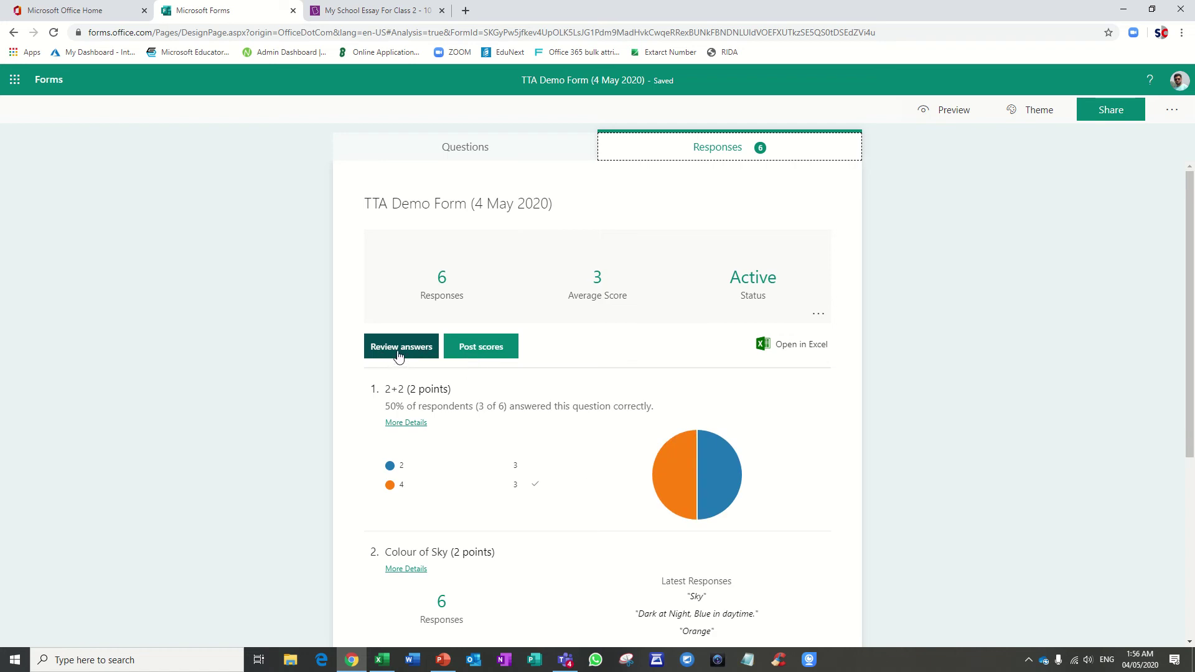
click(401, 353)
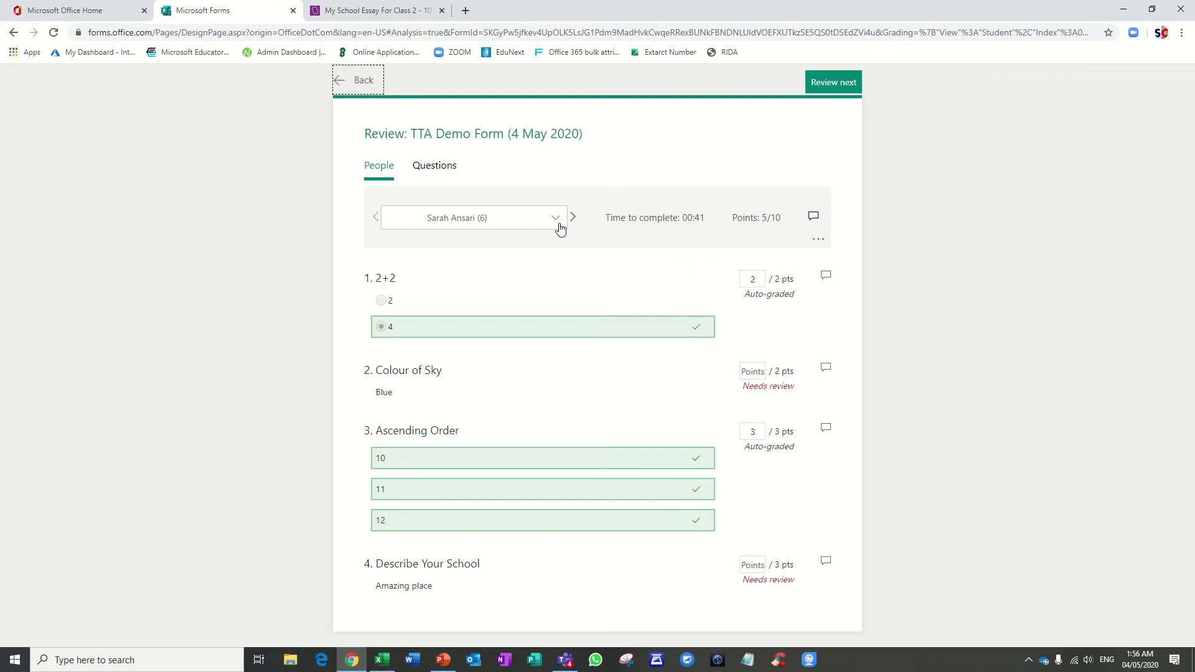
Browse respondents with the dropdown and next/previous arrows, returning to the first student's 5/10 answers
click(556, 221)
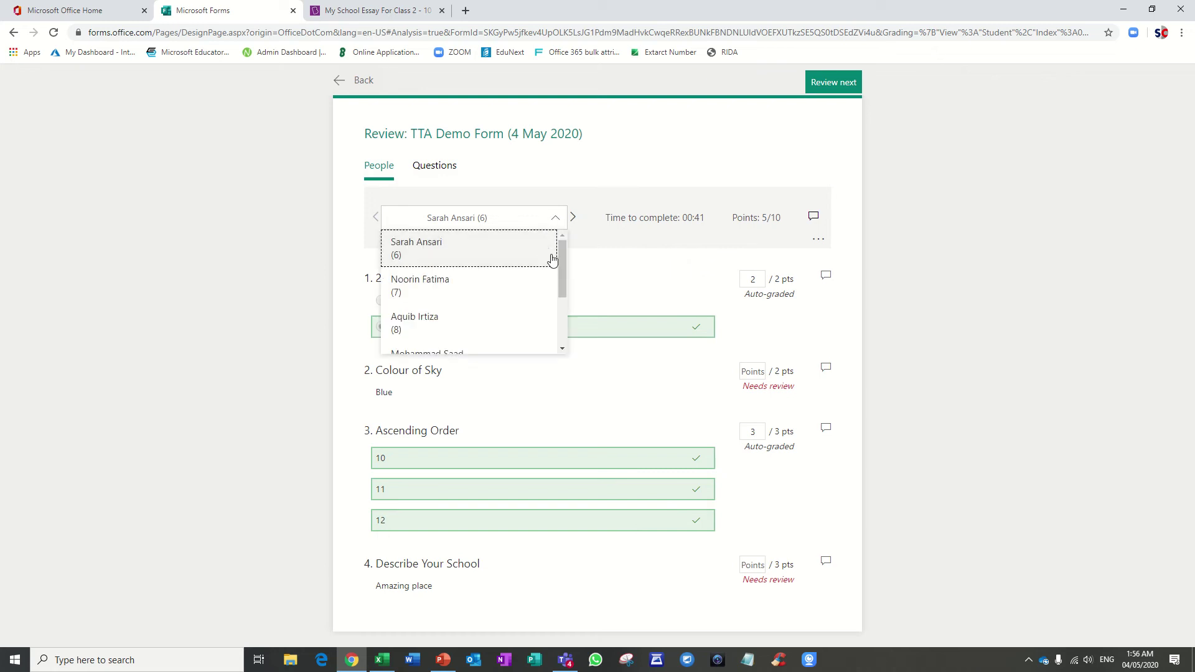
mouse_move(564, 263)
mouse_down()
mouse_move(567, 305)
mouse_move(566, 246)
mouse_up()
click(580, 238)
click(573, 219)
click(573, 219)
click(573, 220)
click(573, 219)
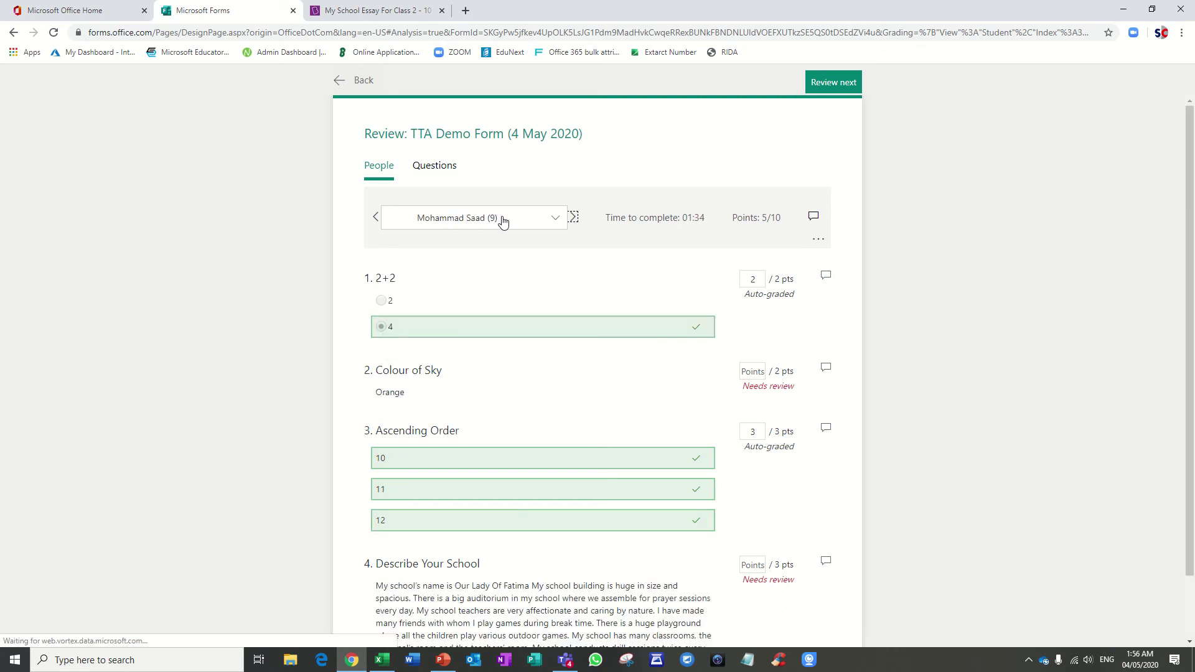
click(376, 218)
click(375, 218)
click(375, 217)
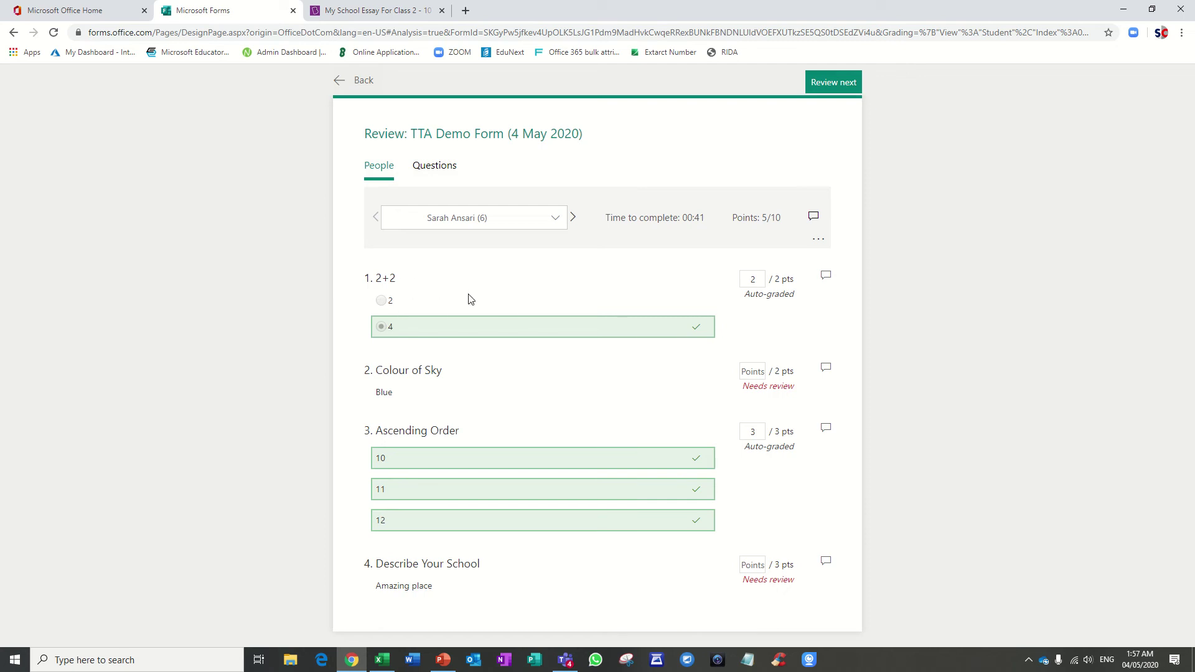
Highlight the Colour of Sky and question 4 answers awaiting review and the 5/10 total
drag(743, 387, 807, 399)
click(809, 398)
drag(743, 587, 800, 571)
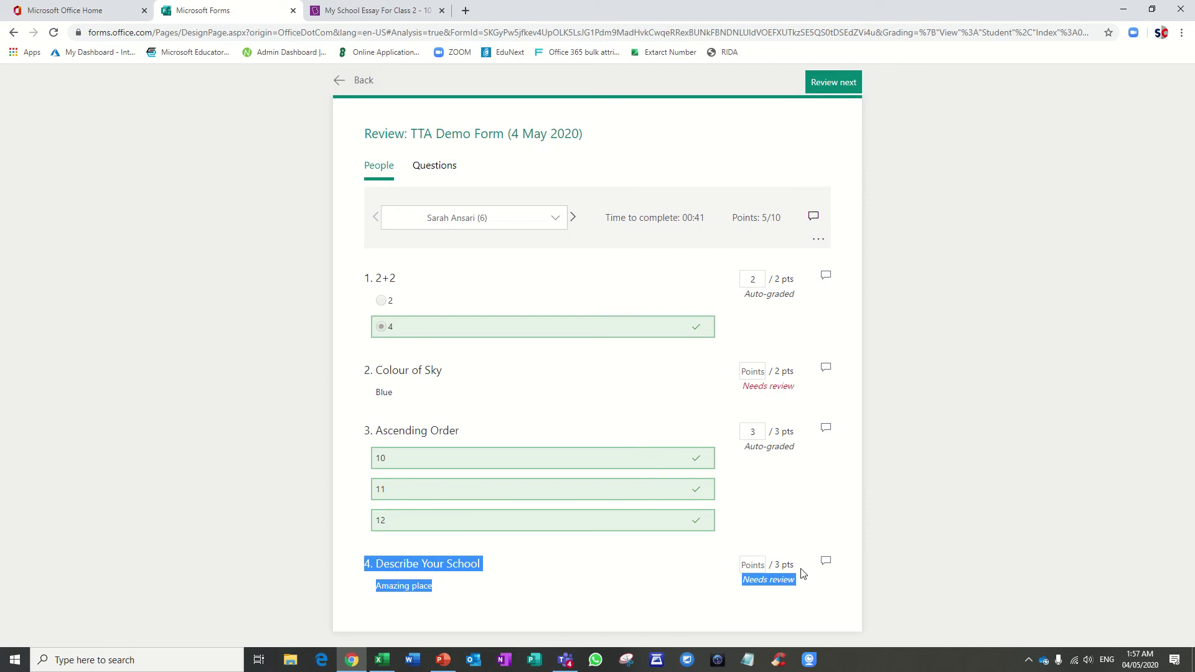
click(758, 406)
drag(753, 391, 806, 380)
drag(736, 221, 778, 222)
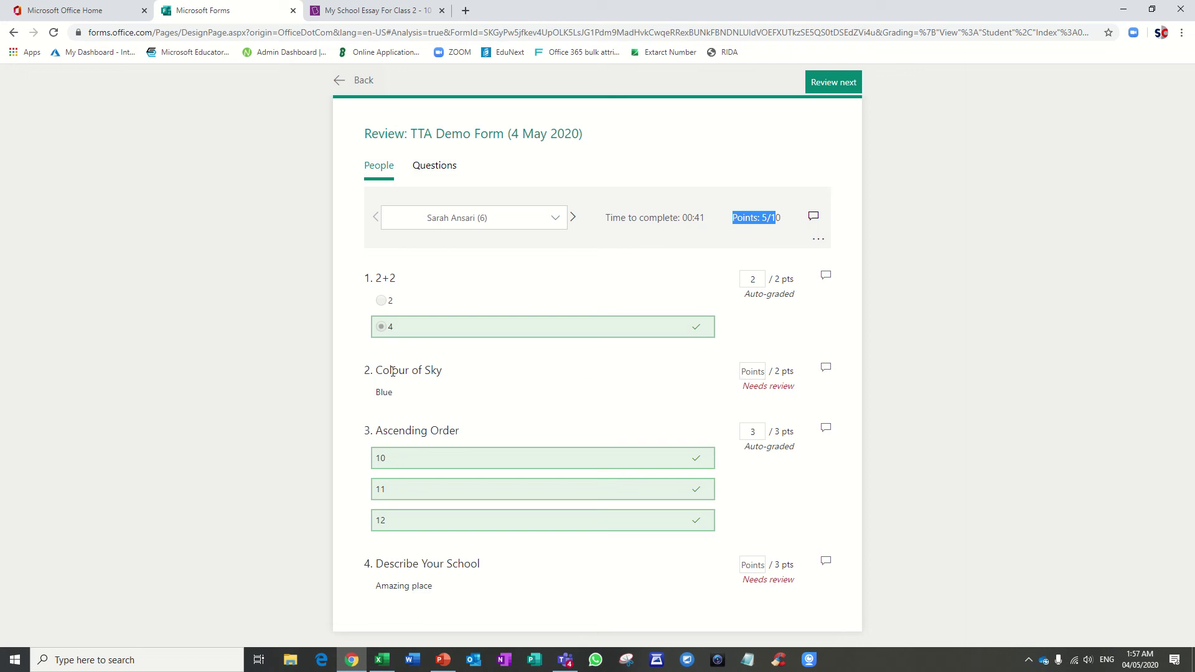
click(378, 392)
Give the Colour of Sky answer 2 points, raising the total to 7/10
click(759, 371)
text(2)
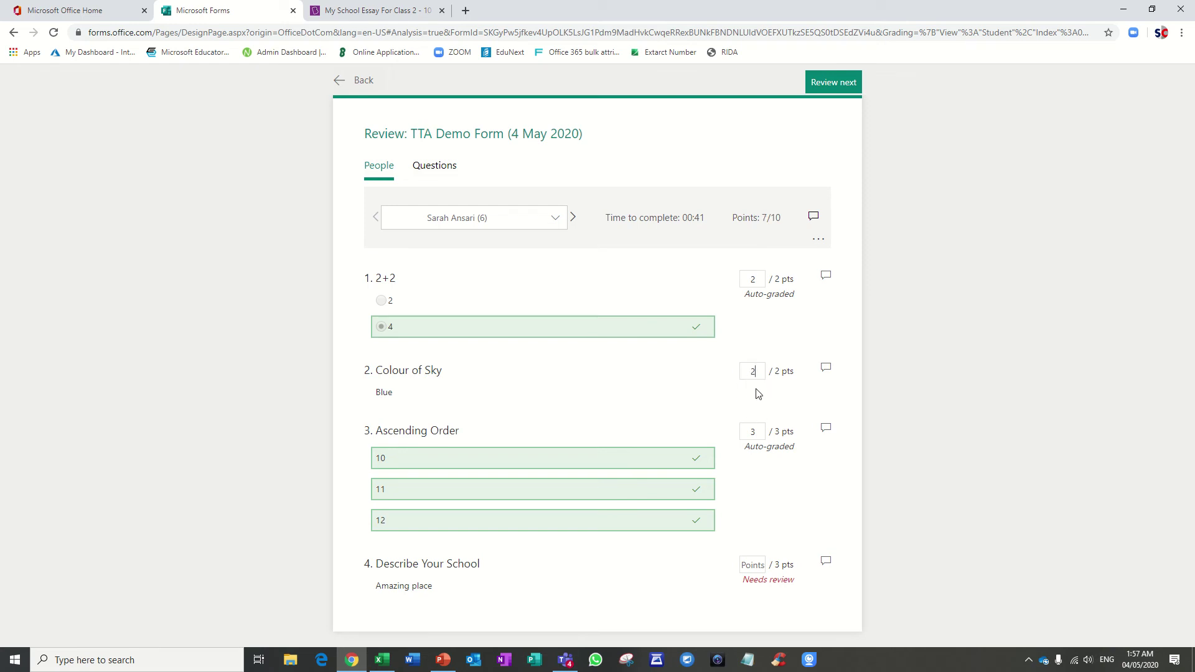
drag(733, 218, 776, 231)
Give the Describe Your School answer 1 point for a new total of 8/10
drag(377, 565, 479, 567)
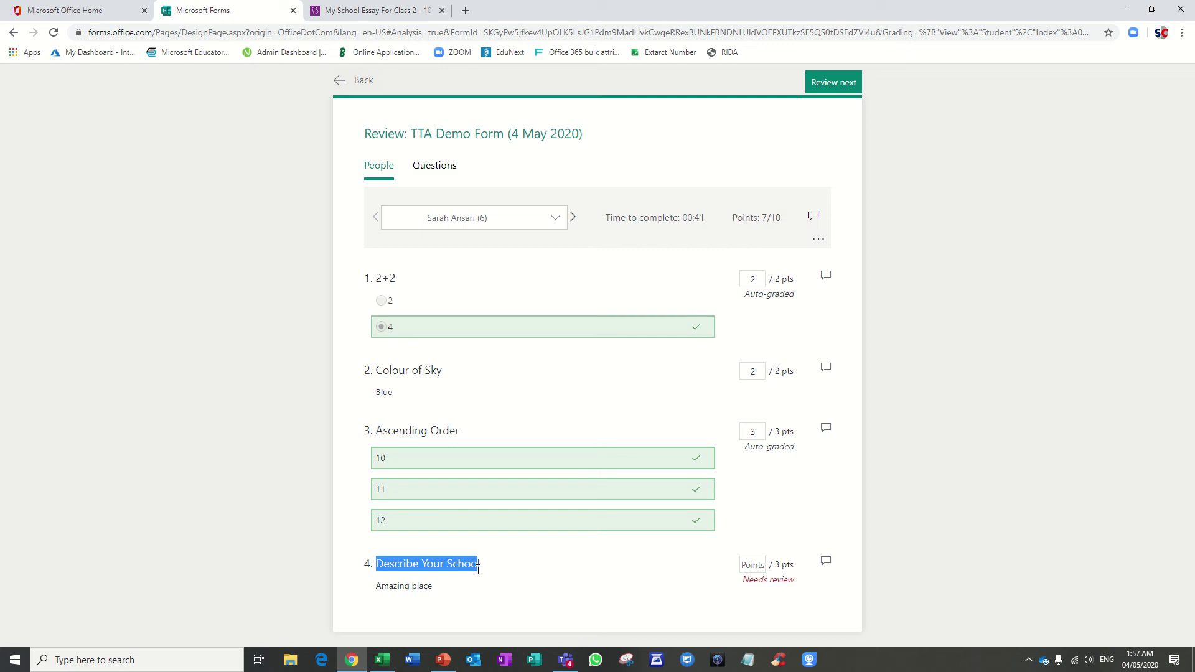
click(413, 591)
click(753, 568)
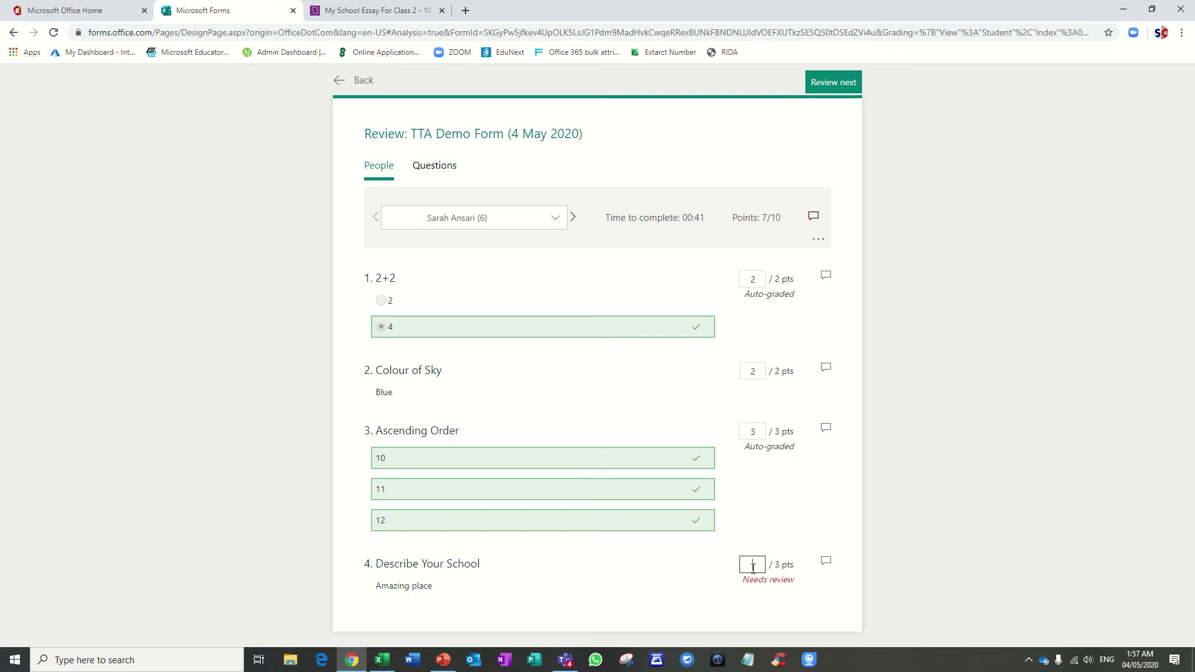
text(1)
click(705, 593)
drag(782, 219, 758, 221)
Move to the next student and give their Colour of Sky answer 1 point
click(573, 218)
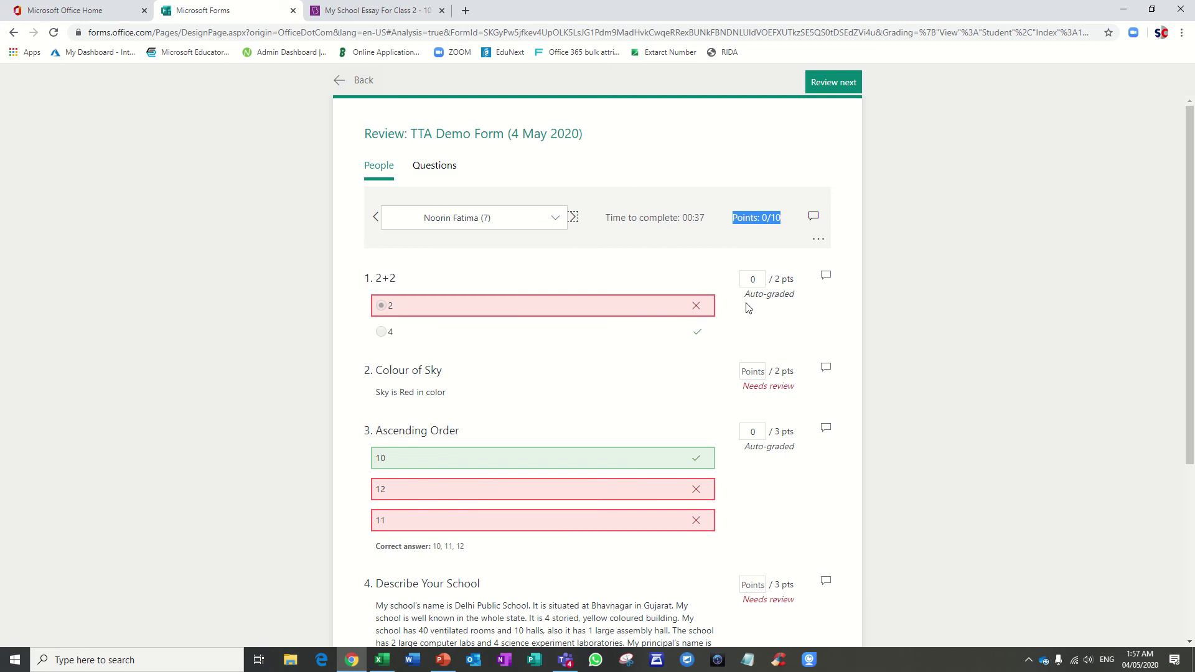
scroll(761, 318, down, 1)
drag(743, 324, 788, 324)
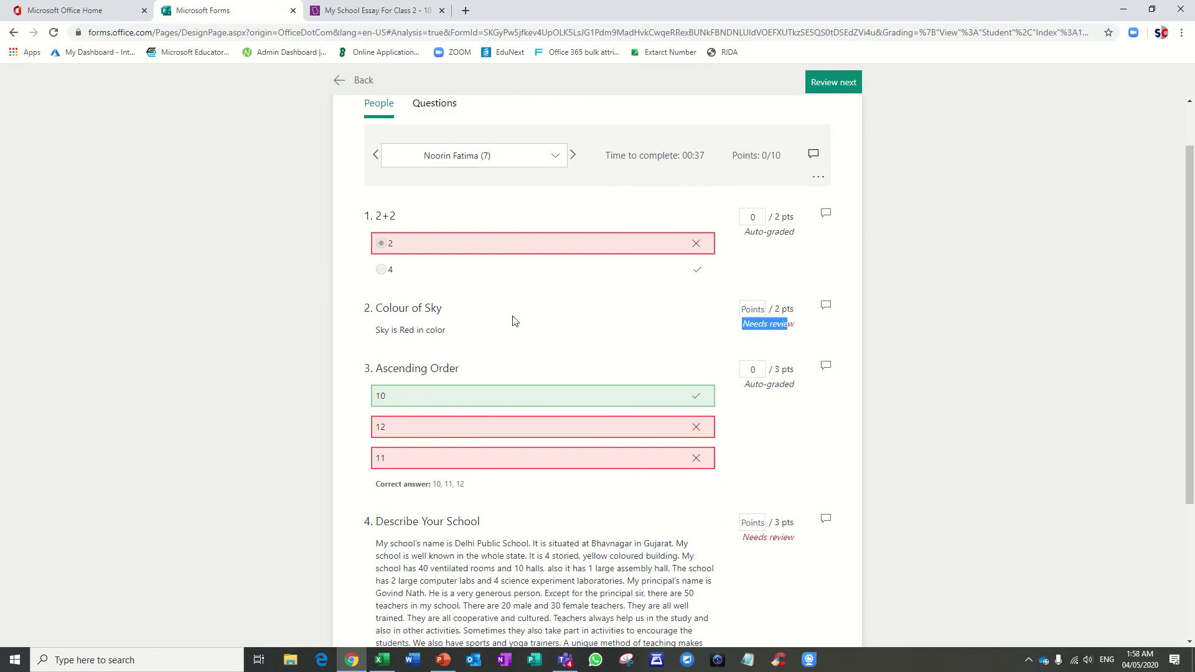
click(754, 309)
text(1)
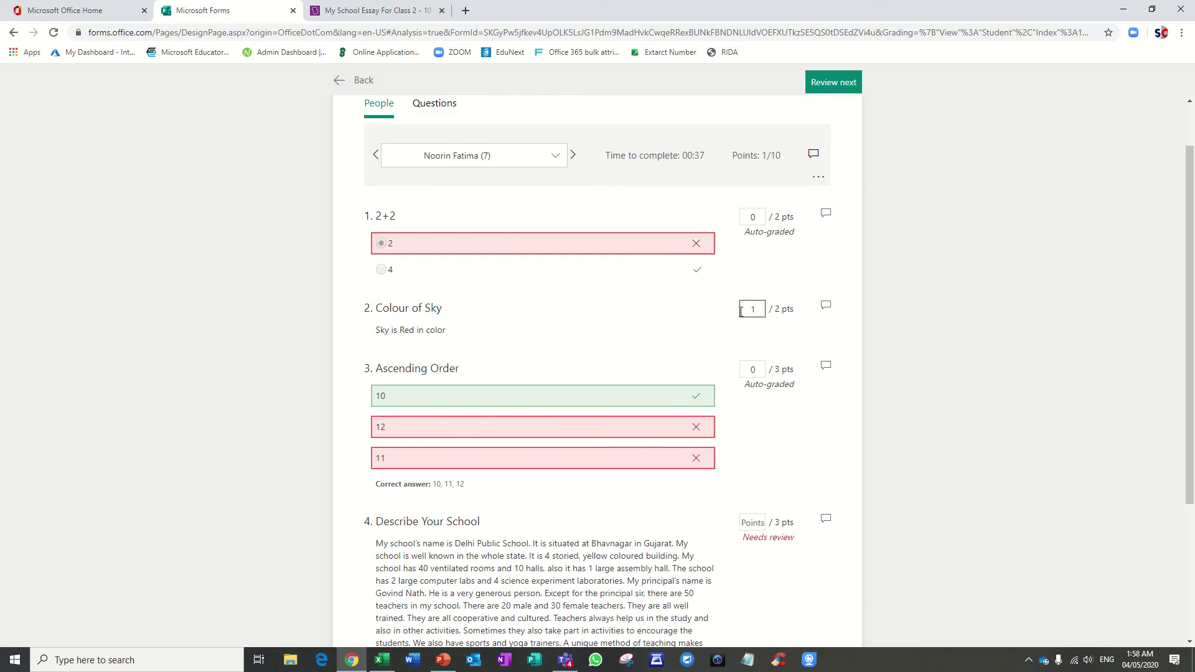
Give the school essay answer 3 points and check that question 1 was auto-graded
scroll(471, 404, down, 3)
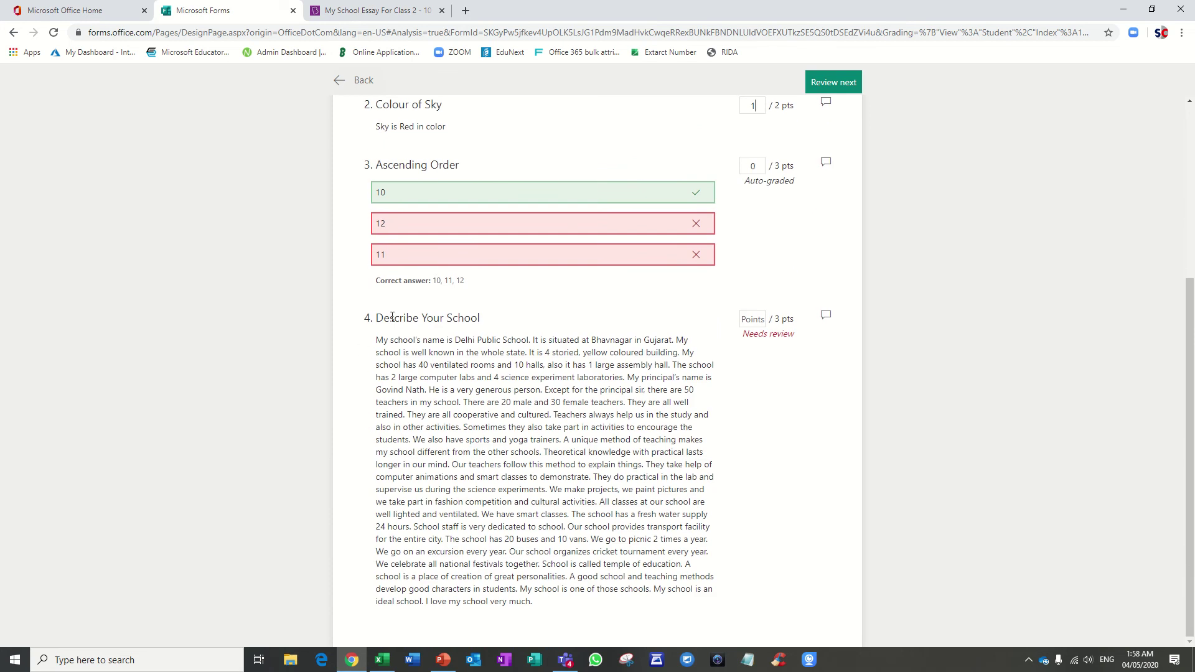
drag(391, 336, 747, 475)
click(753, 318)
text(3)
scroll(758, 314, up, 5)
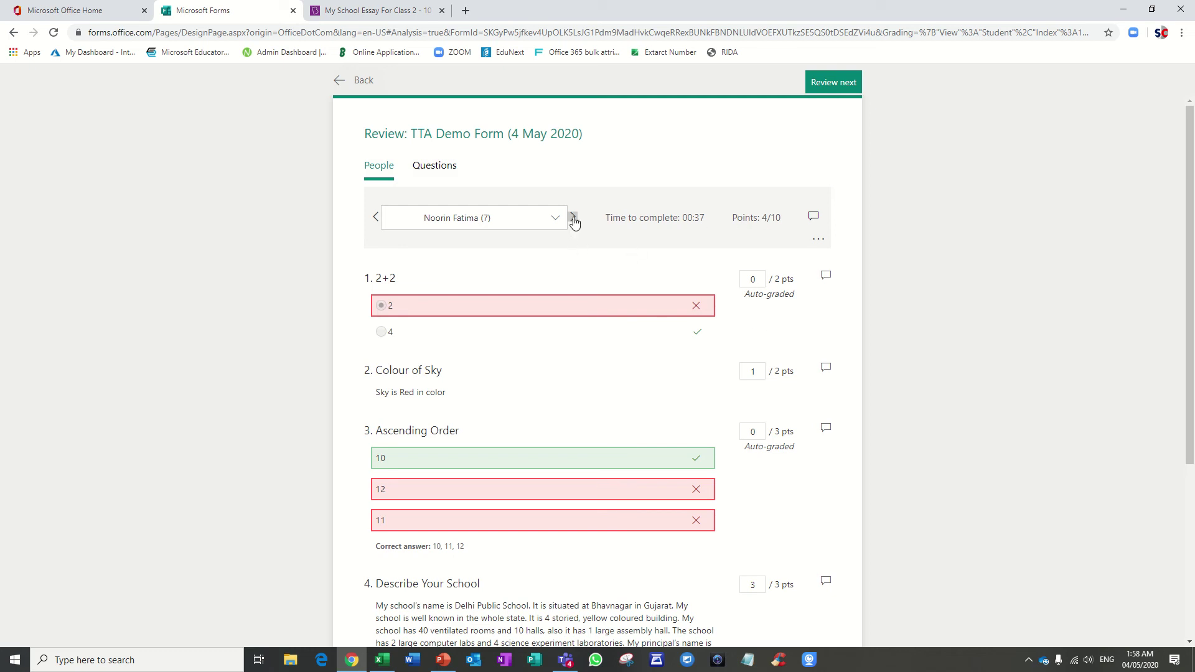
scroll(745, 312, down, 3)
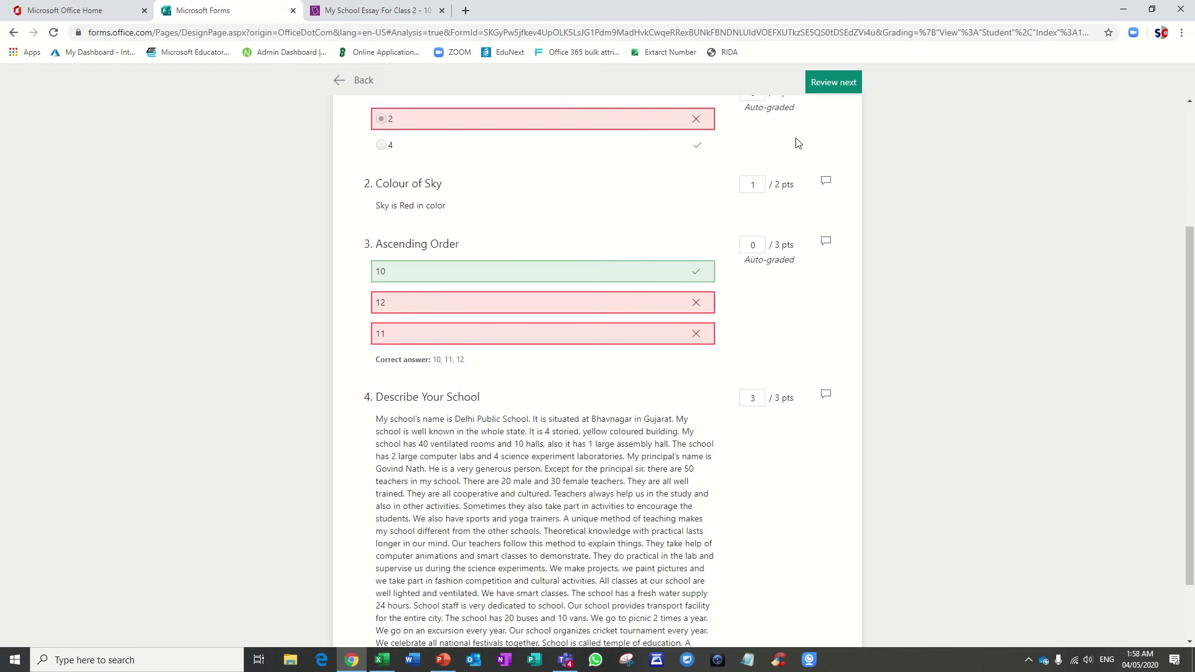
scroll(781, 460, up, 4)
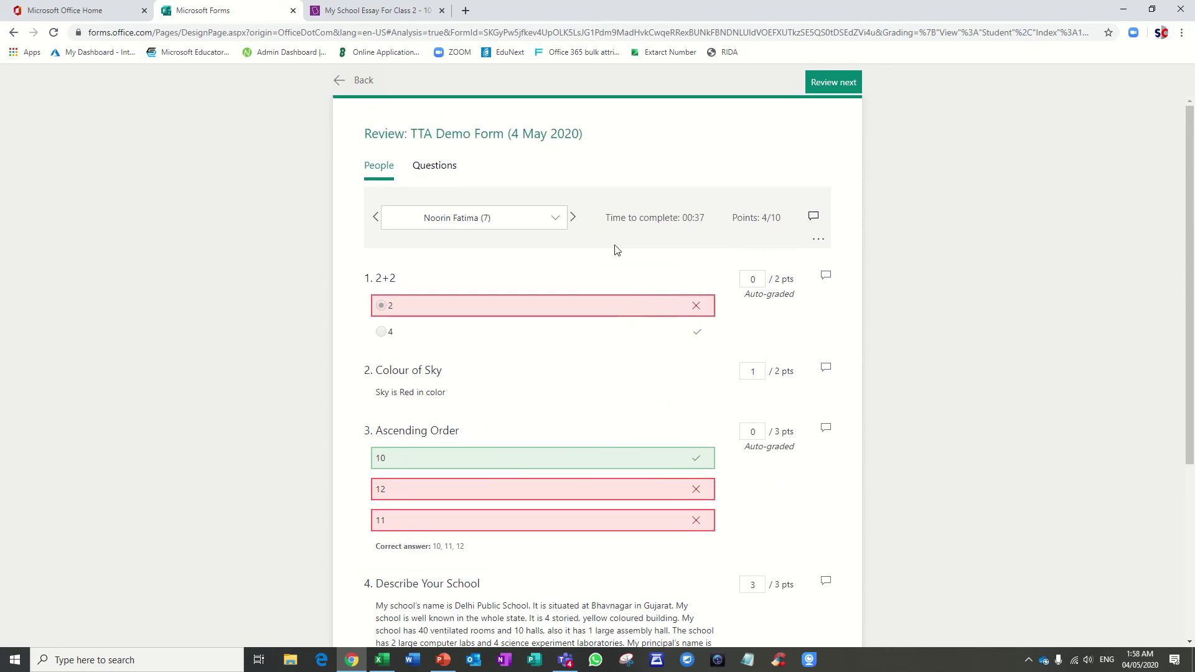
drag(746, 297, 797, 305)
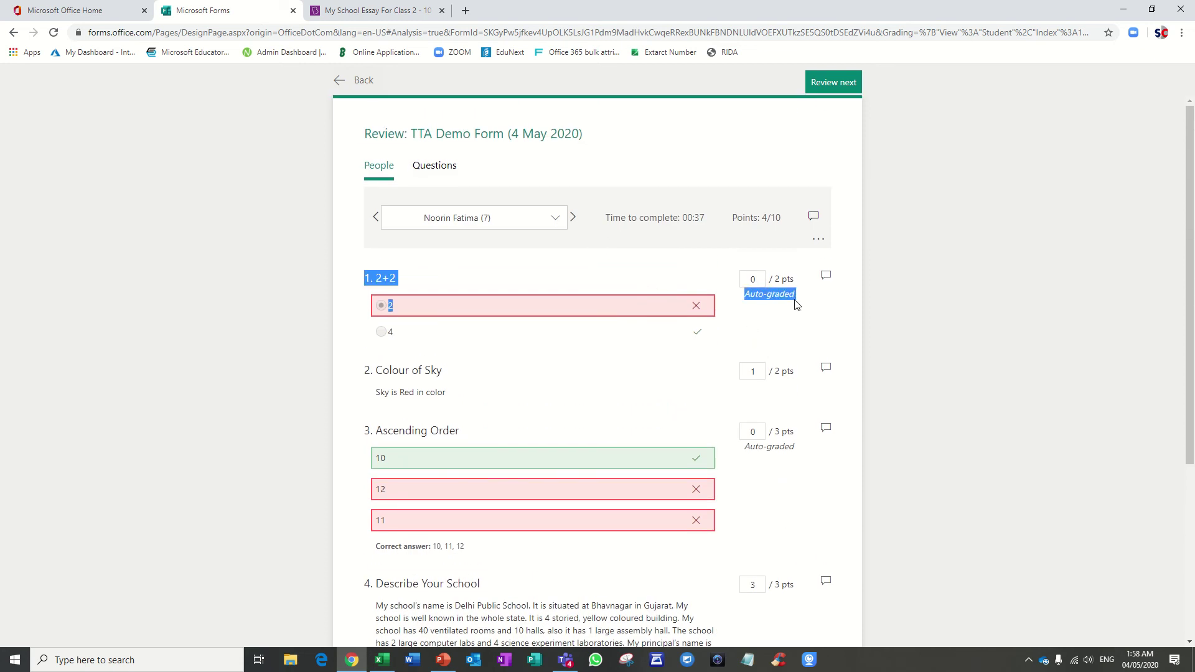
Score the next respondent's Black sky answer and school answer, reaching a 5/10 total
click(572, 218)
click(750, 372)
text(1)
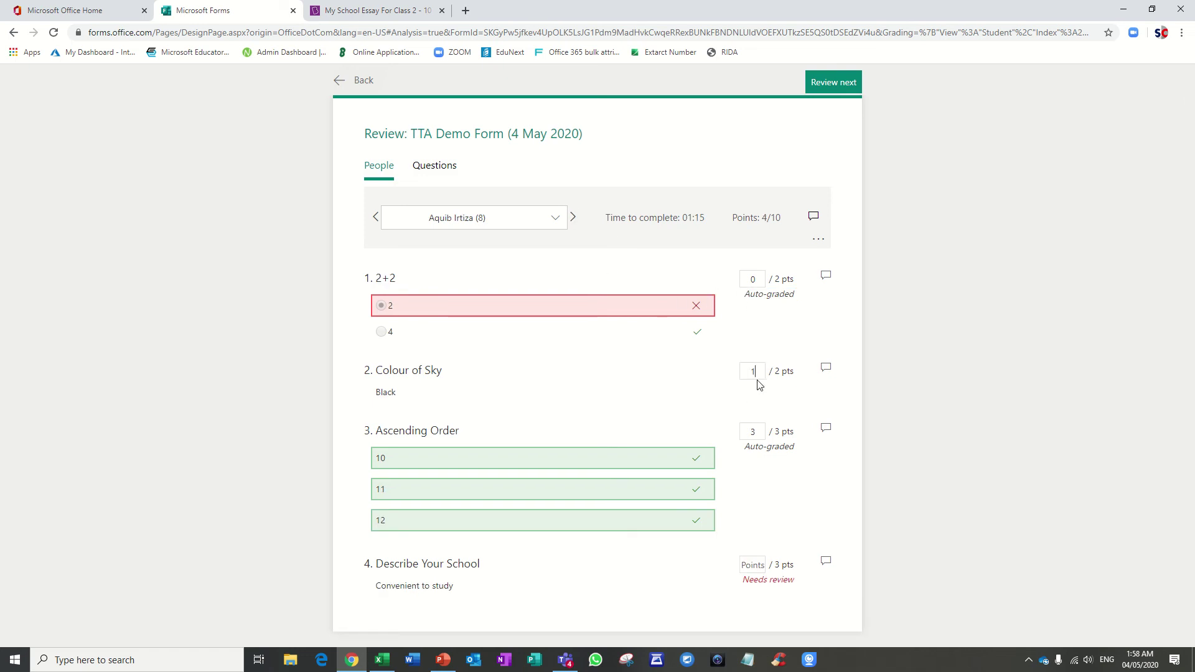
click(751, 565)
text(1)
drag(739, 219, 788, 223)
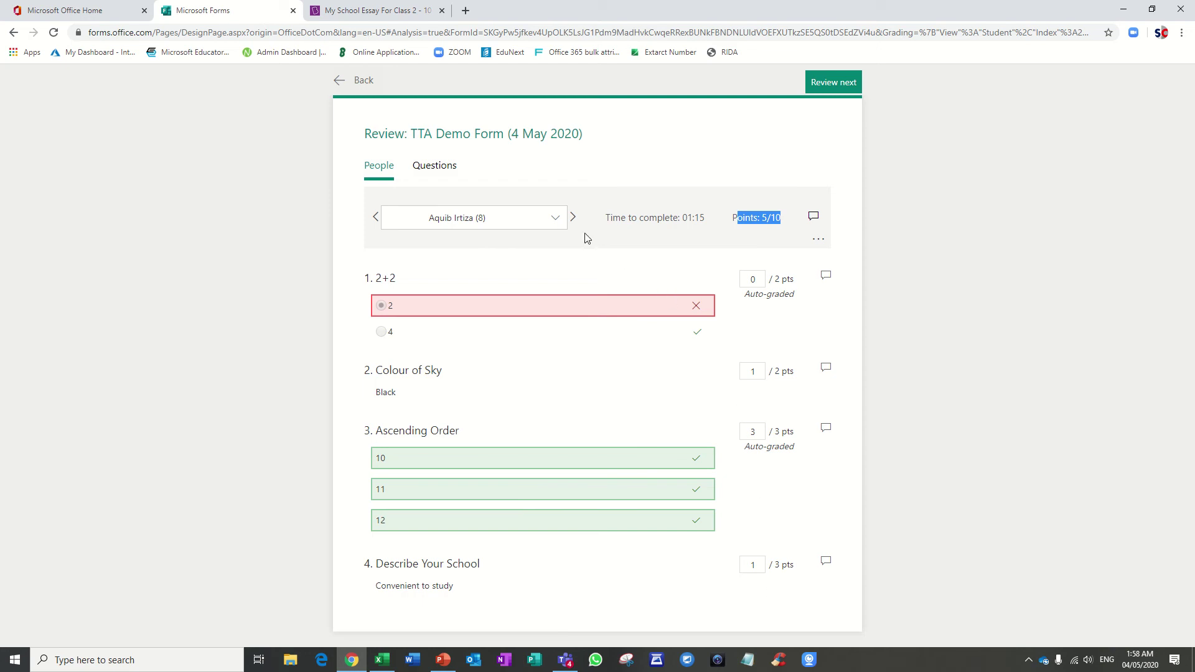
Give the following respondent 1 point for Orange and 2 for the essay, totalling 8/10
click(573, 218)
scroll(764, 271, down, 1)
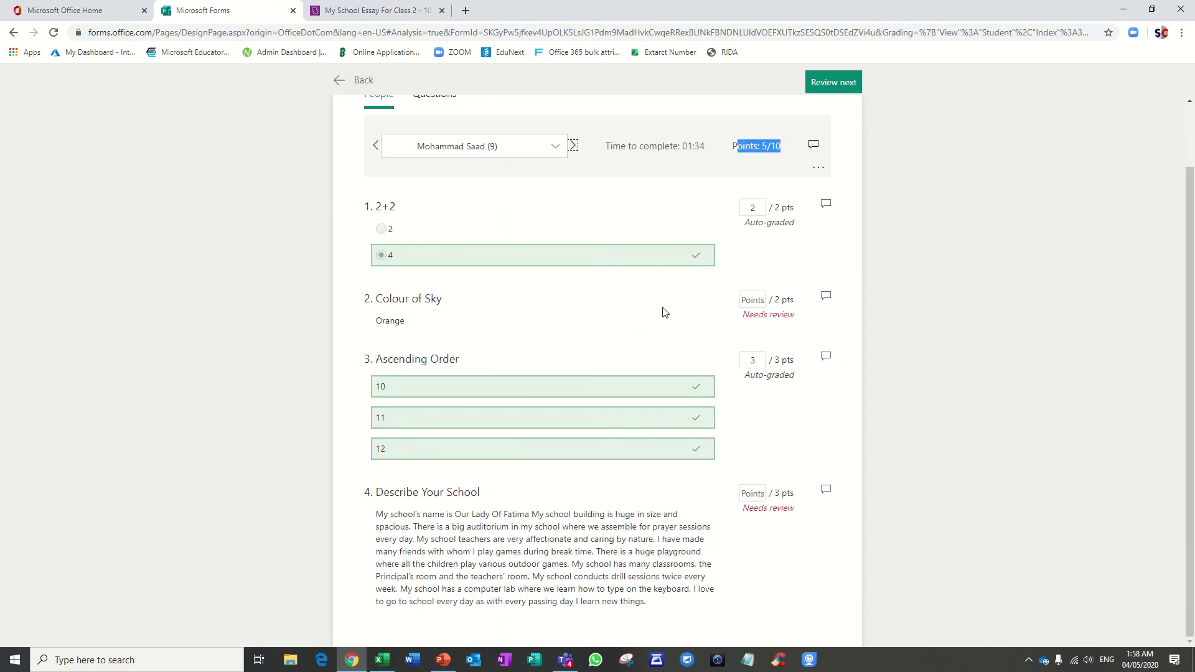
click(752, 300)
text(1)
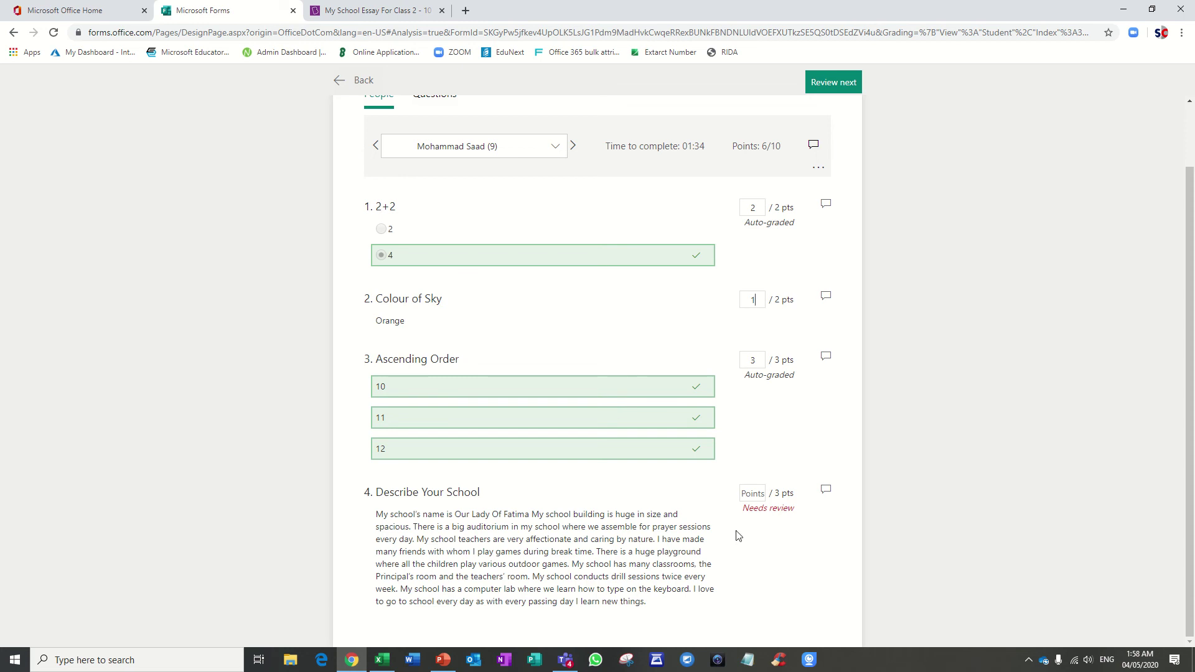
click(753, 494)
text(2)
scroll(756, 482, up, 1)
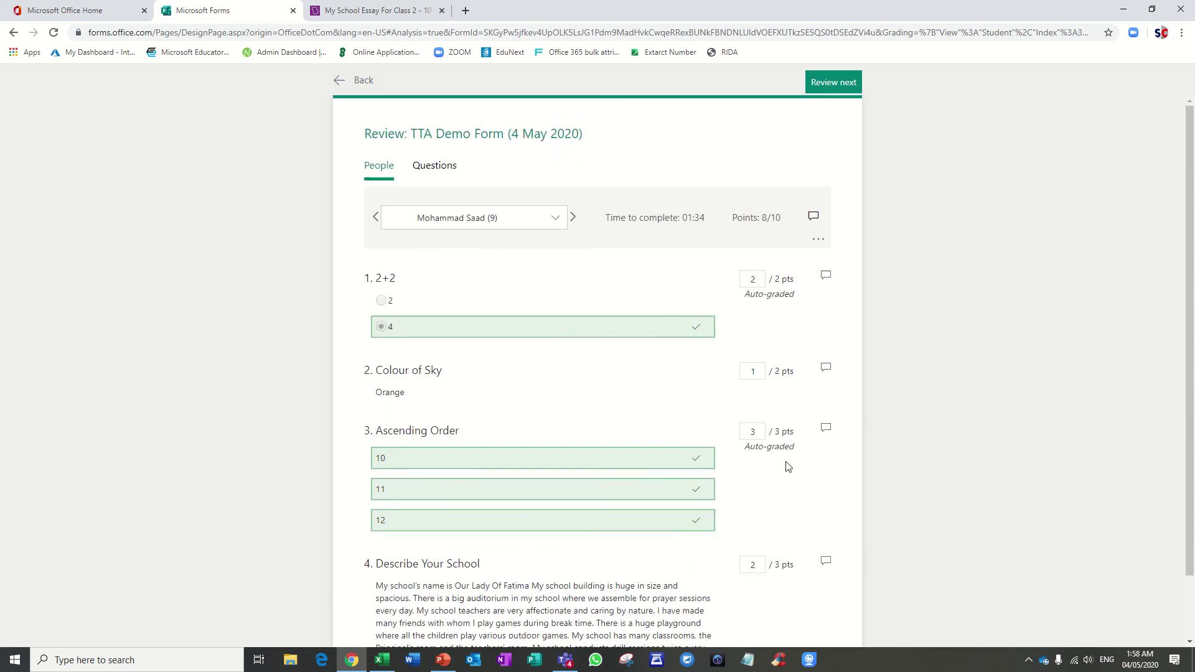
drag(736, 219, 783, 224)
Score another respondent 2 for Colour of Sky and 1 for Describe Your School, then return to the summary
click(573, 218)
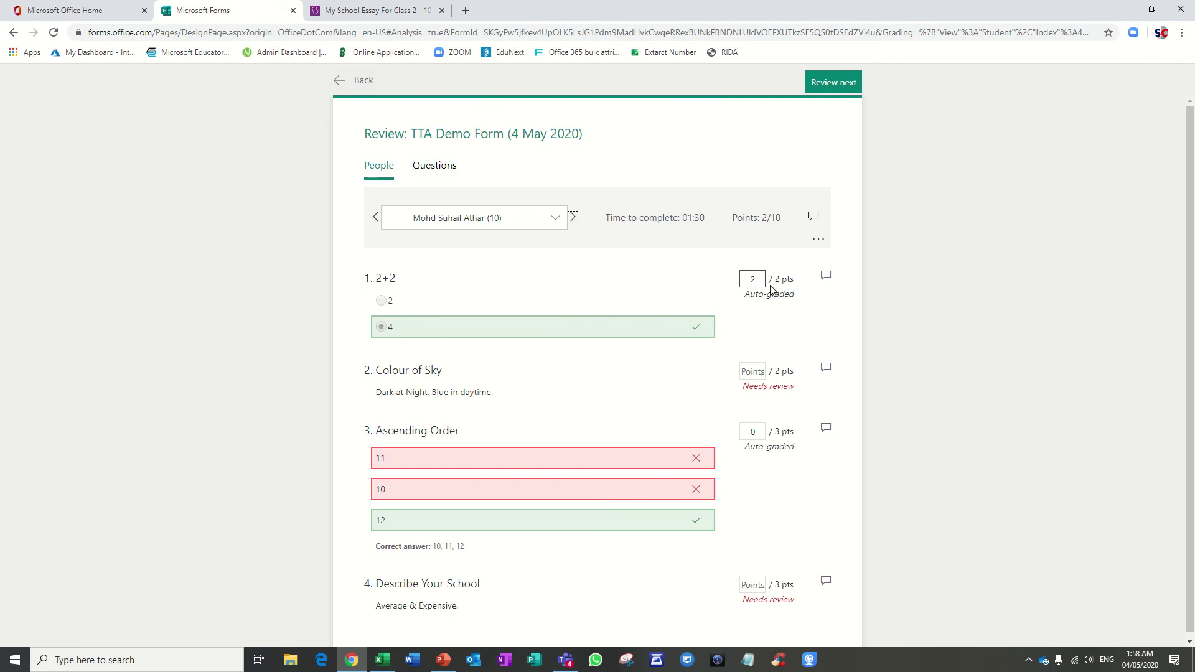
drag(747, 383, 685, 395)
click(585, 397)
click(741, 372)
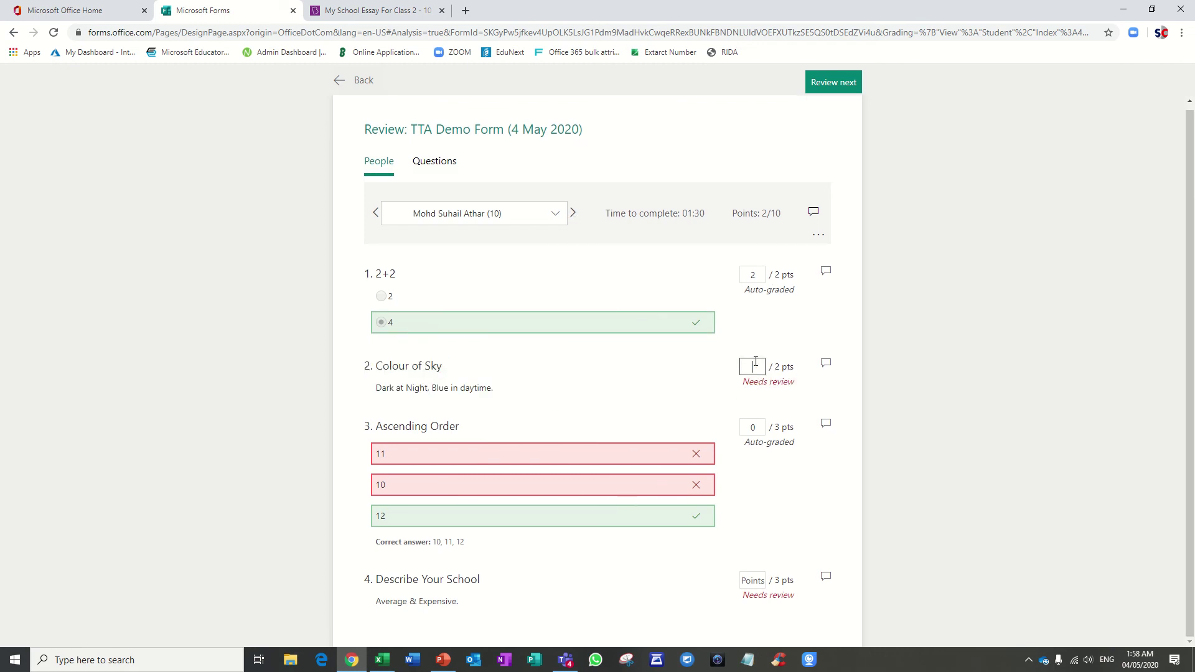
text(2)
click(751, 581)
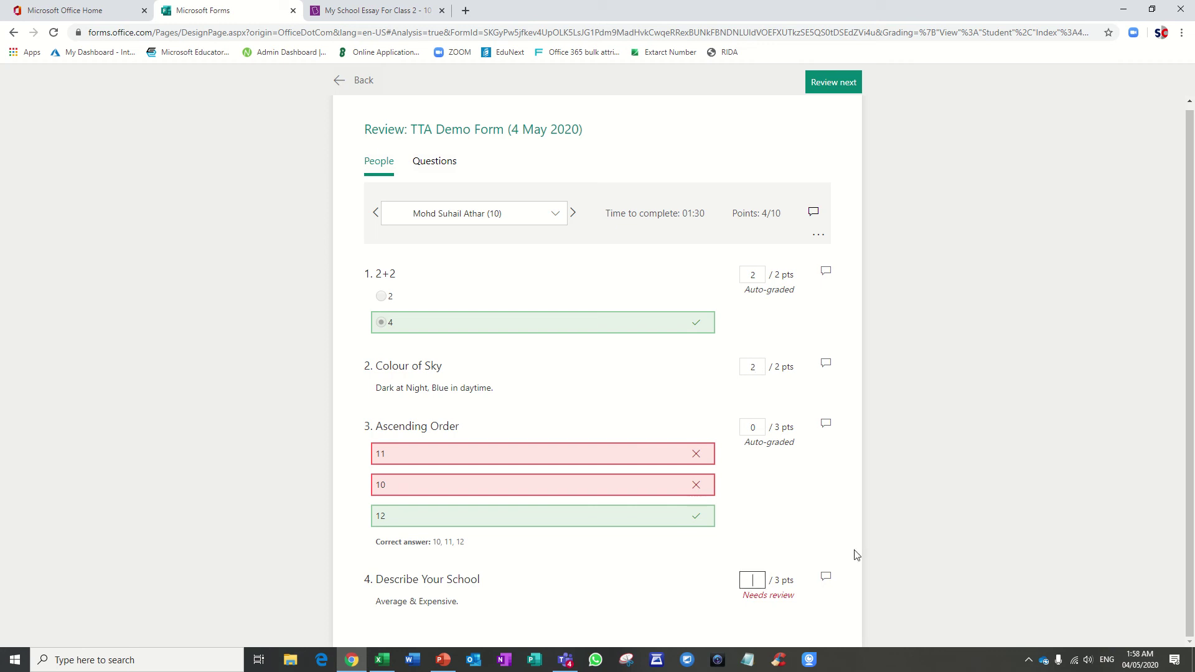
text(1)
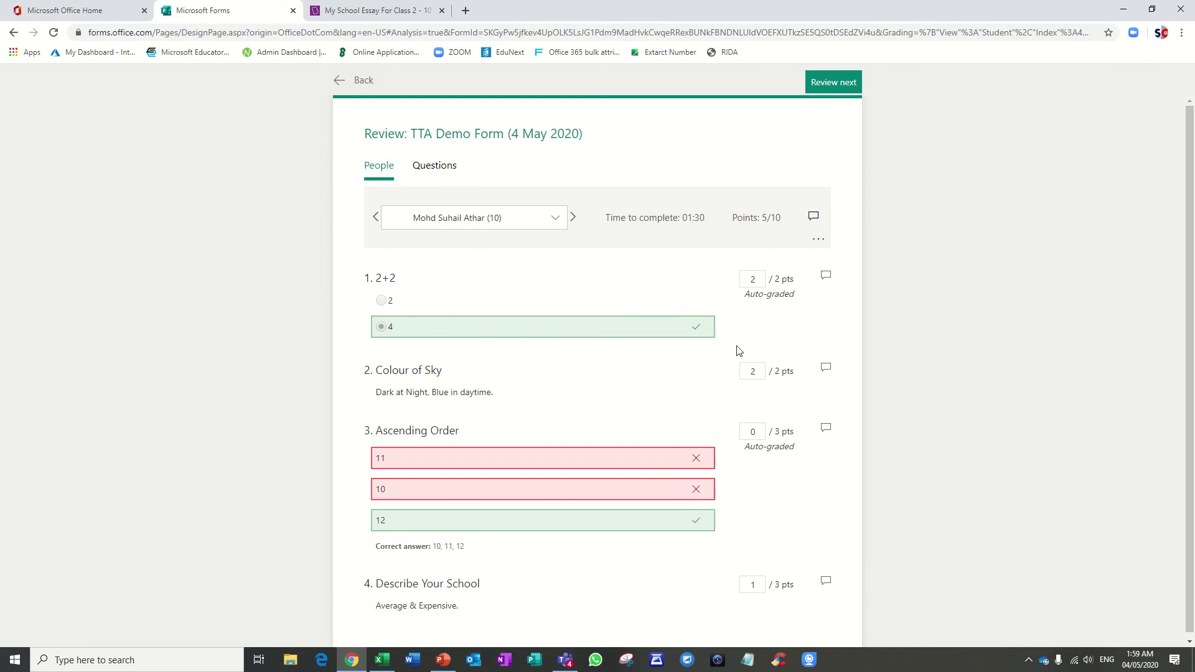
click(353, 82)
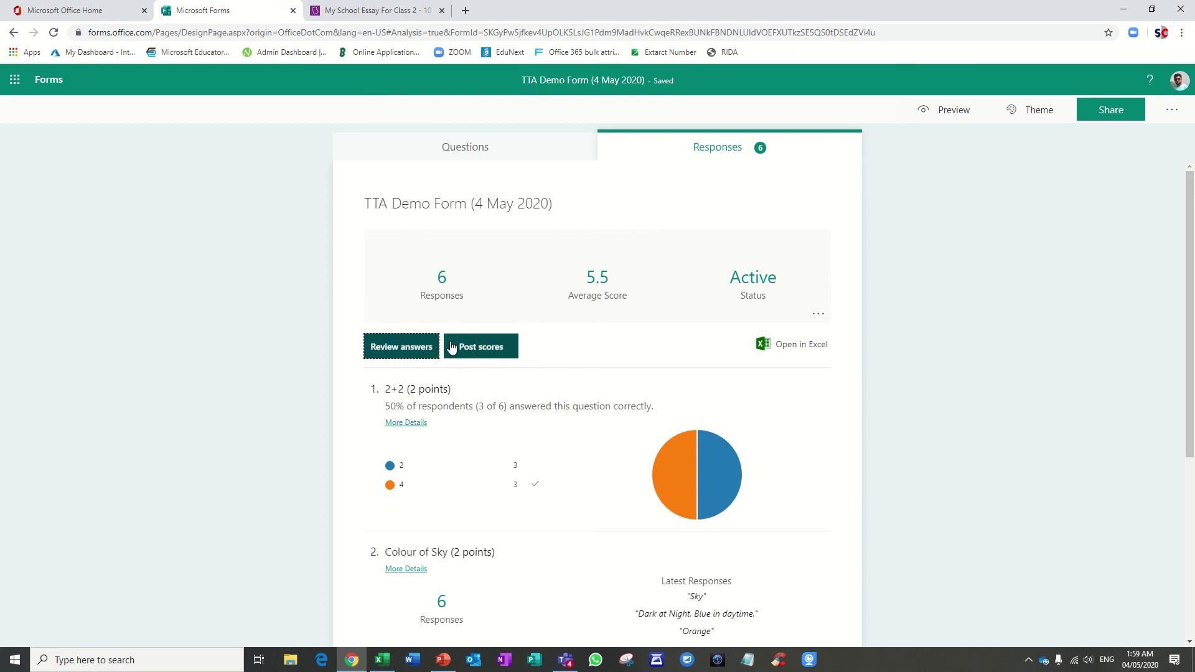
Open the Post scores grades list and the ungraded sixth respondent's 3/10 answers
click(488, 350)
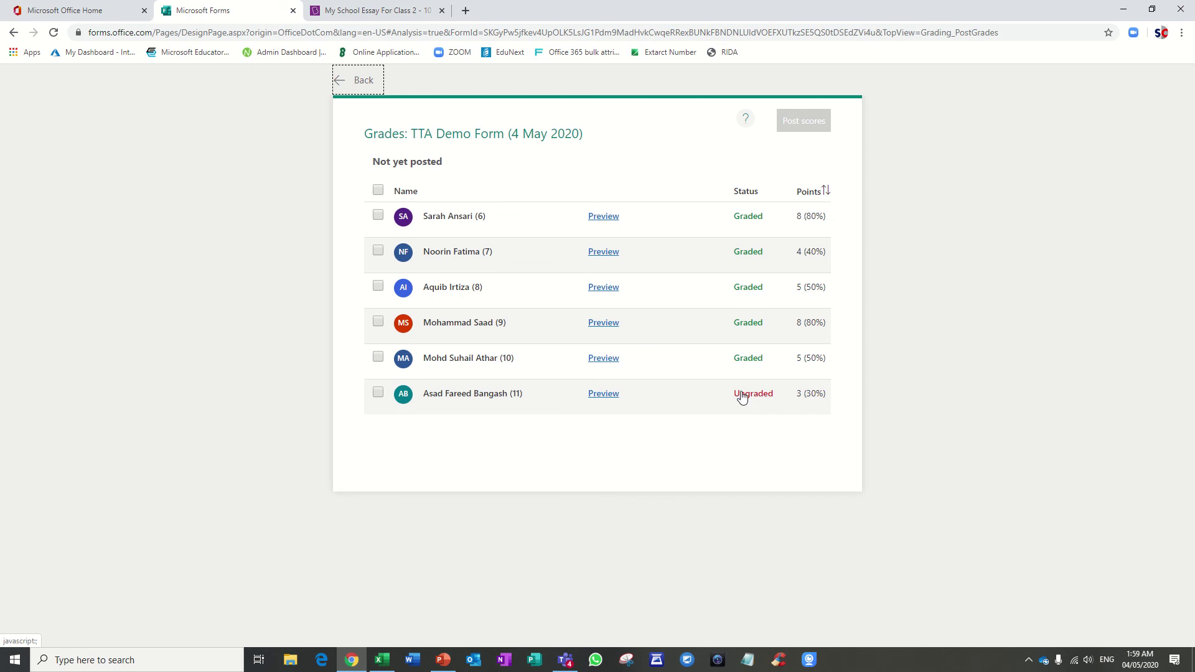
click(768, 396)
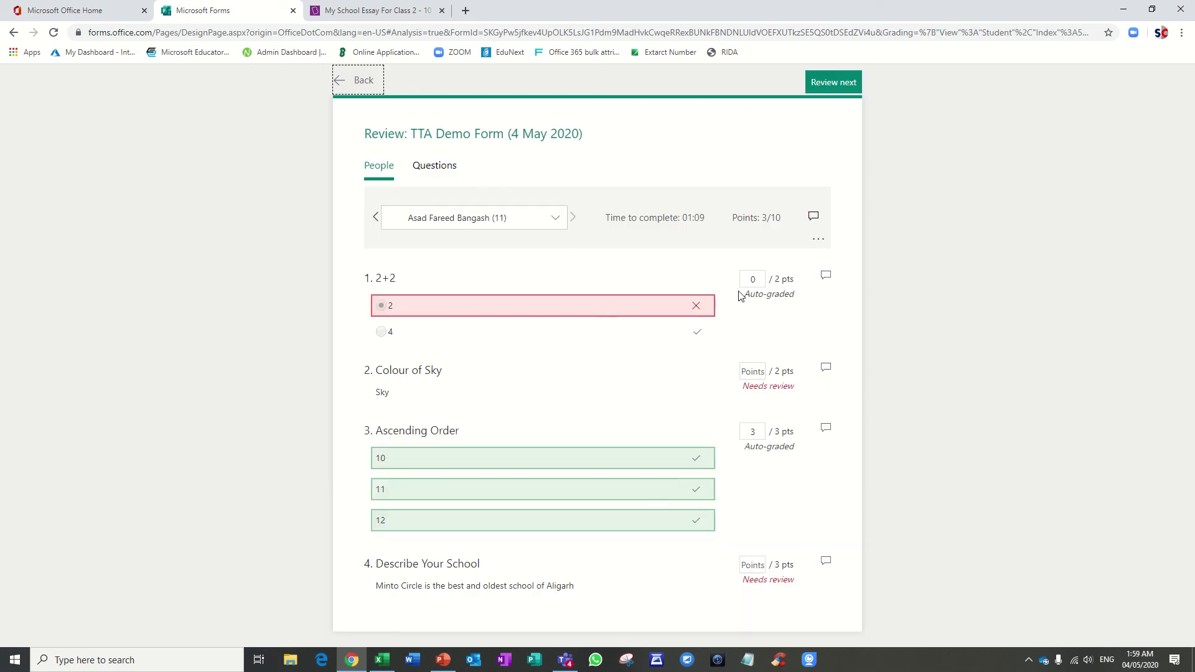
Score the sixth respondent 1 for Colour of Sky and 3 for Describe Your School, reaching 7/10
click(753, 374)
text(1)
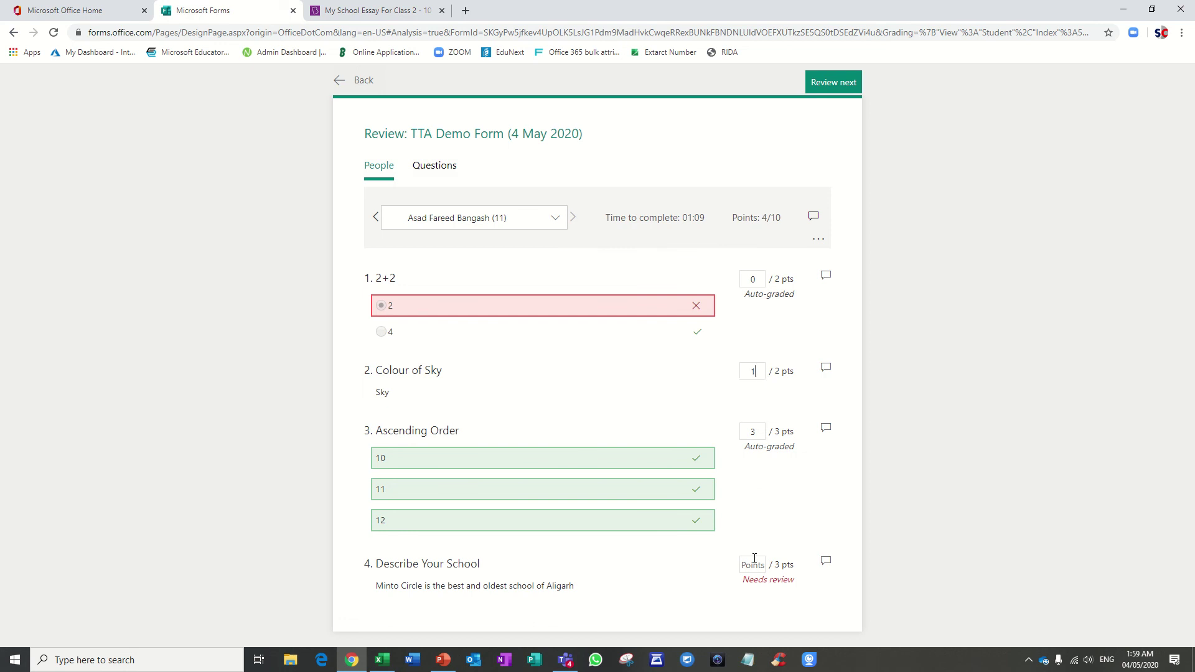
click(754, 563)
text(3)
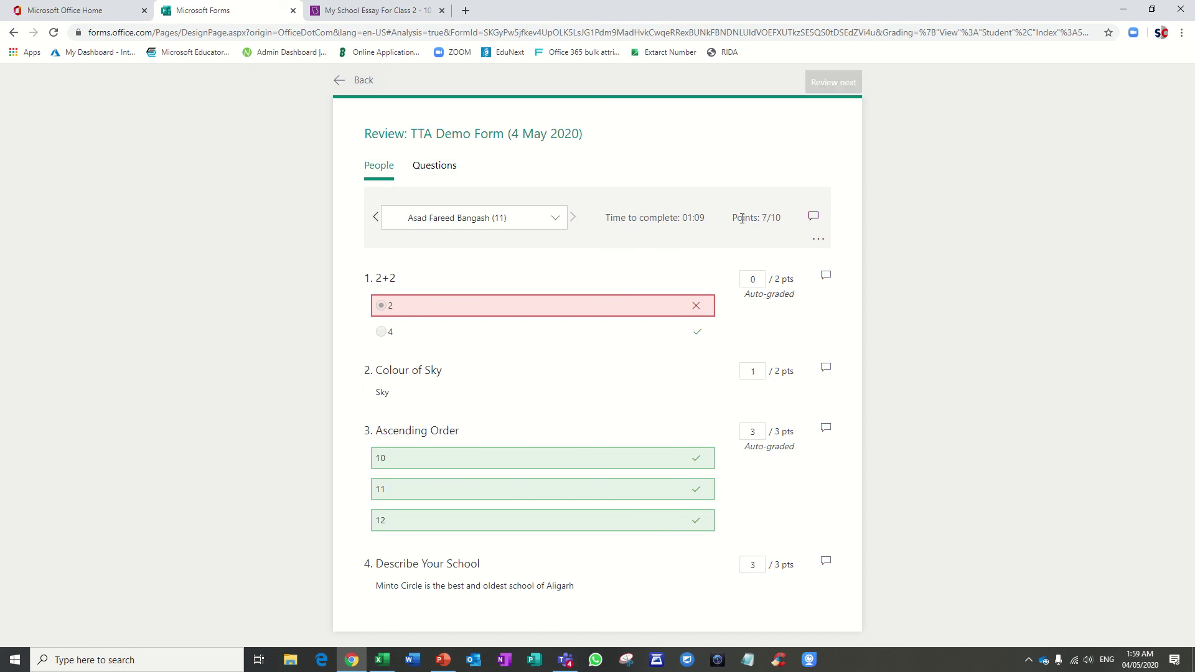
drag(734, 217, 782, 218)
click(346, 84)
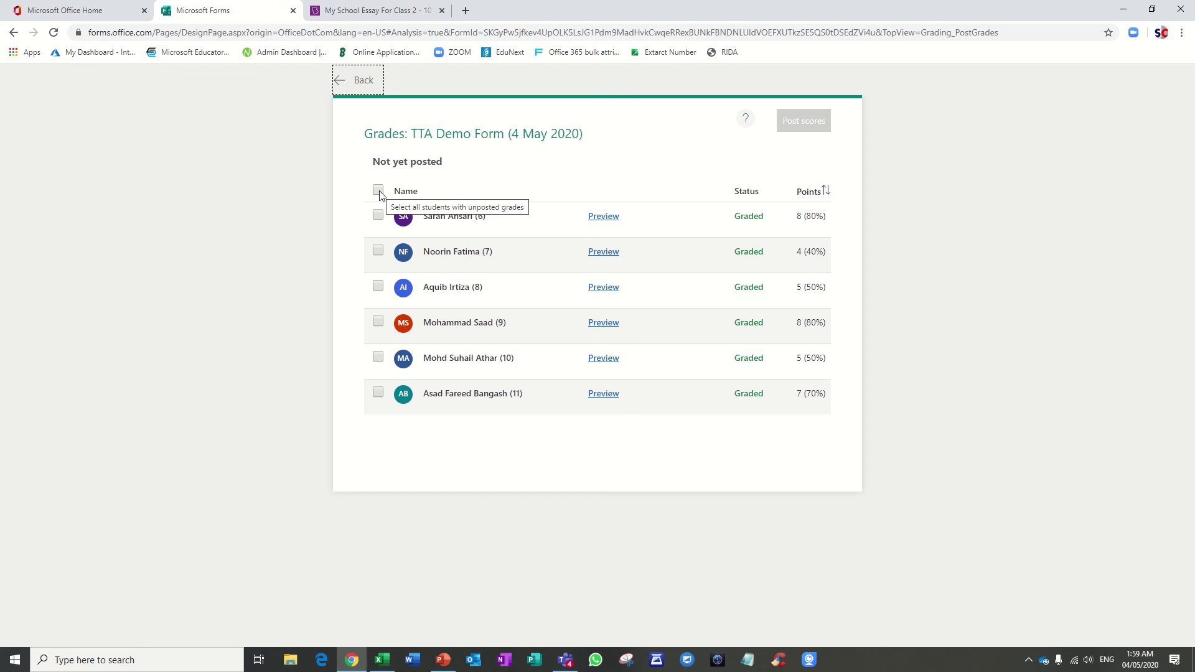
Select all six respondents in the Grades list and post their scores
click(378, 216)
click(377, 286)
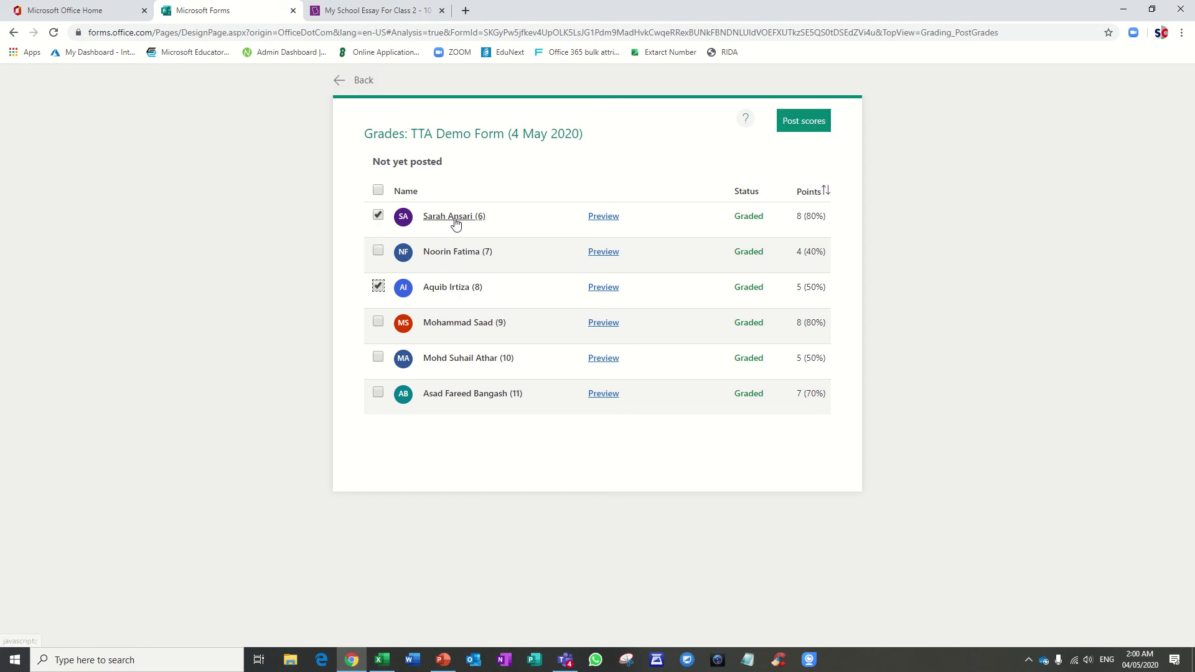
click(379, 192)
click(379, 190)
click(378, 251)
click(378, 286)
click(378, 191)
click(808, 124)
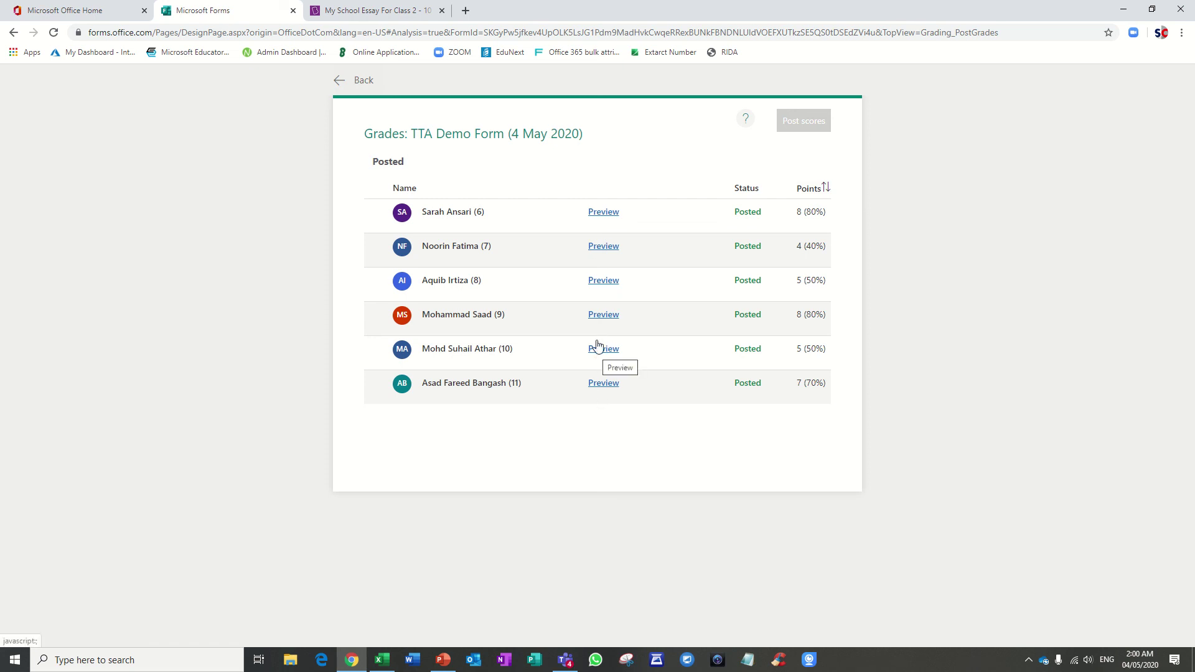
click(597, 247)
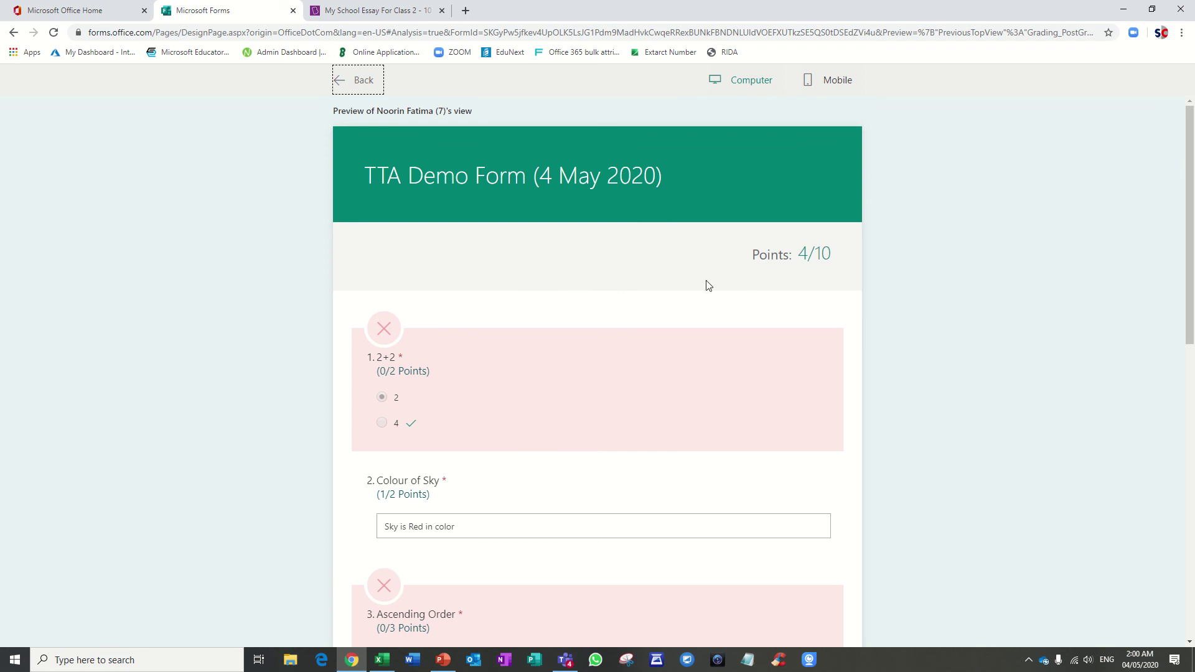
scroll(399, 382, down, 5)
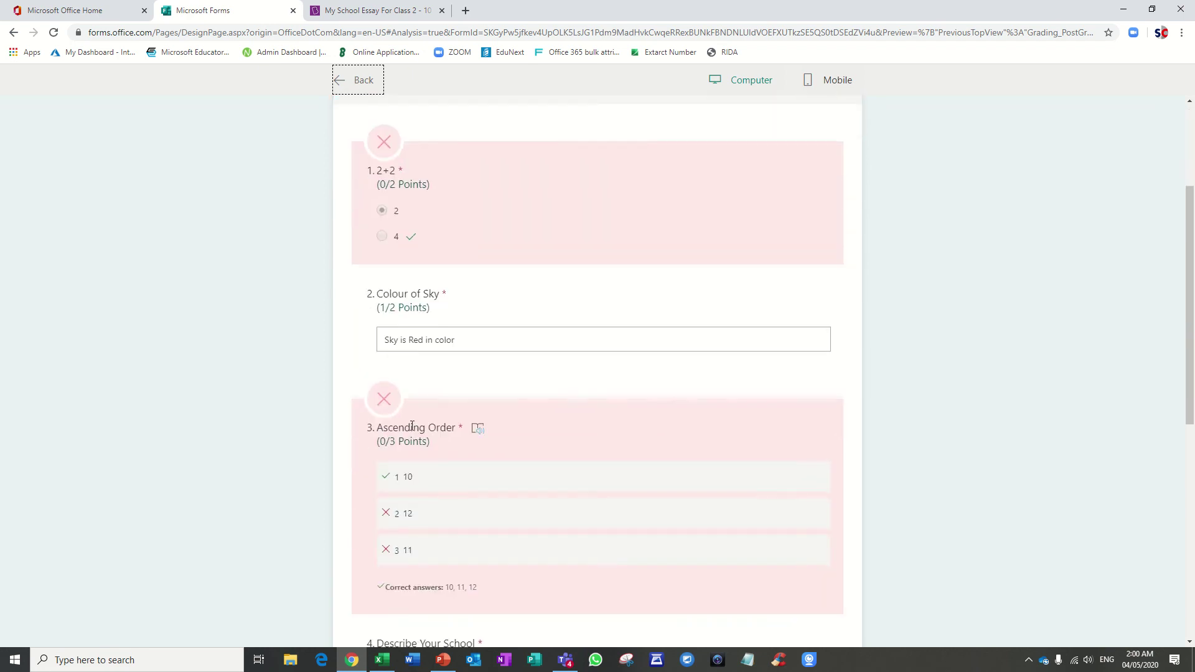
scroll(432, 453, down, 6)
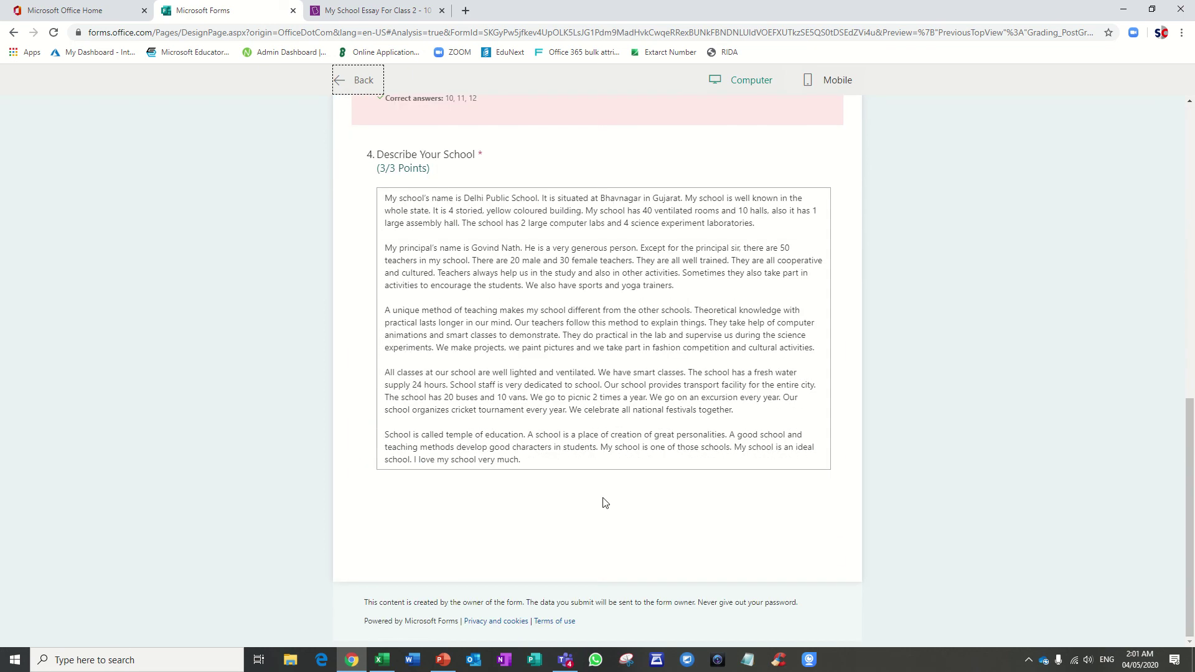
scroll(396, 381, up, 3)
drag(378, 360, 404, 361)
scroll(411, 309, up, 6)
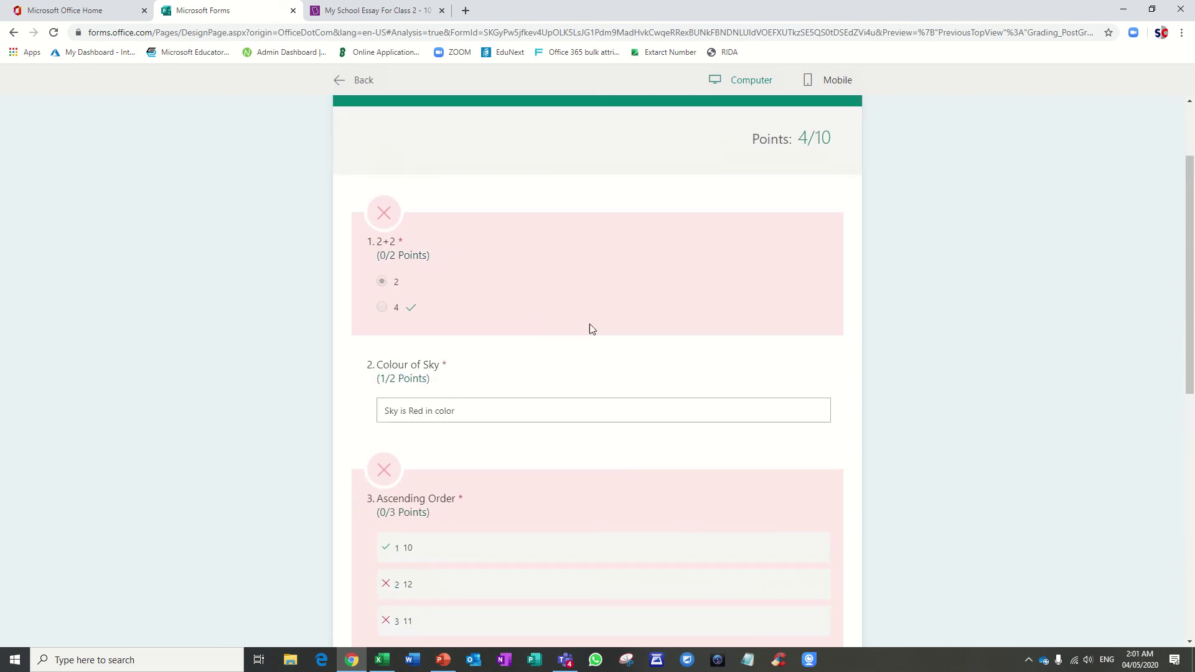
scroll(531, 311, up, 2)
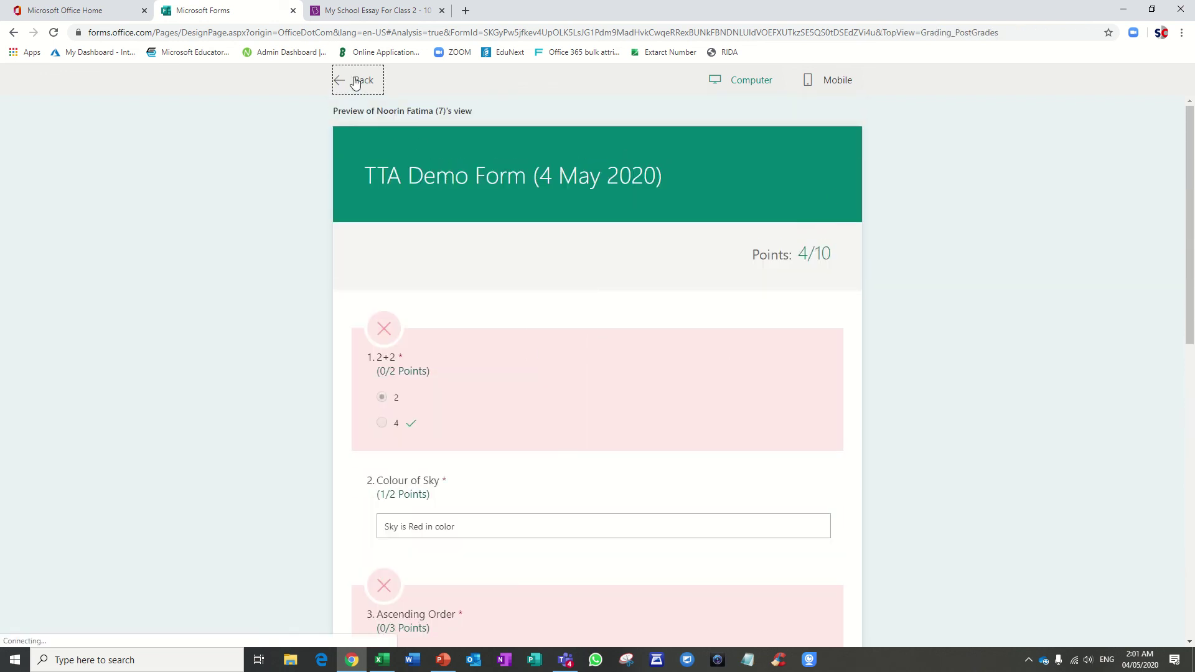
click(360, 80)
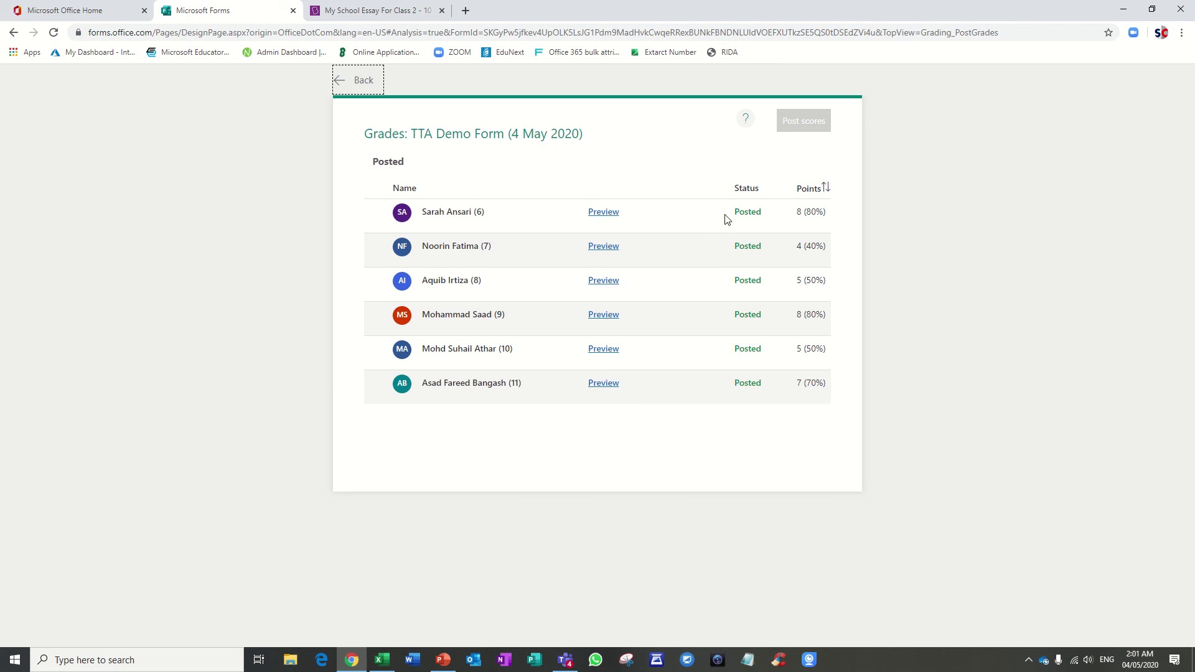
click(751, 220)
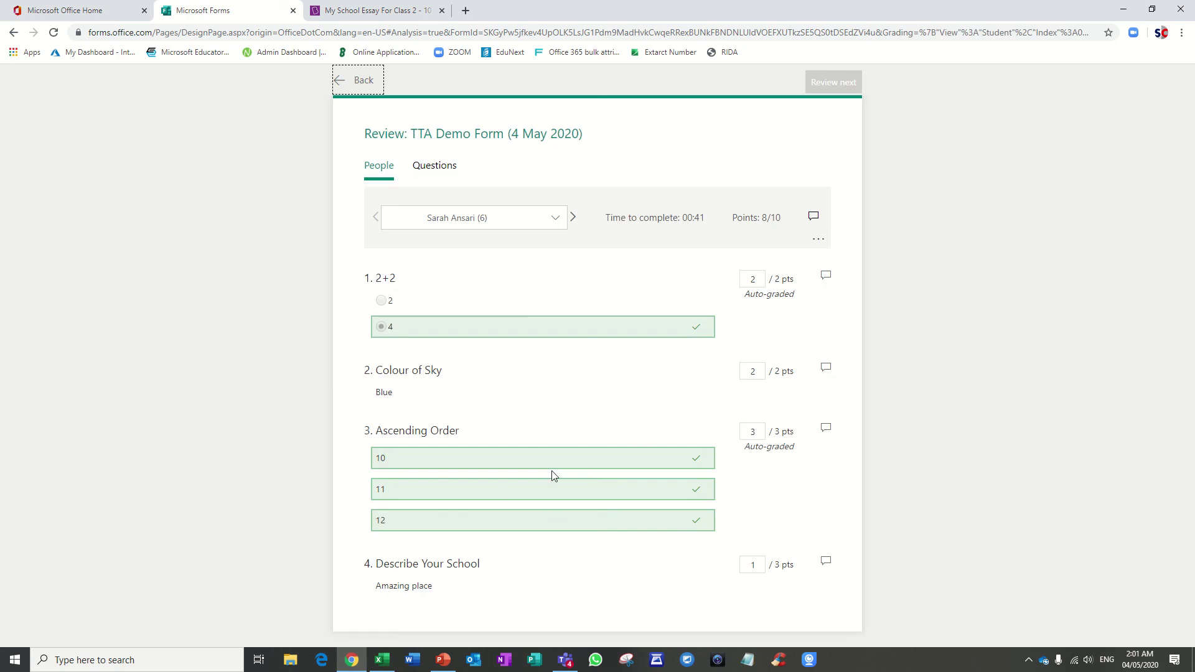
Switch between question and person views and try, then undo, a Colour of Sky feedback comment
click(436, 173)
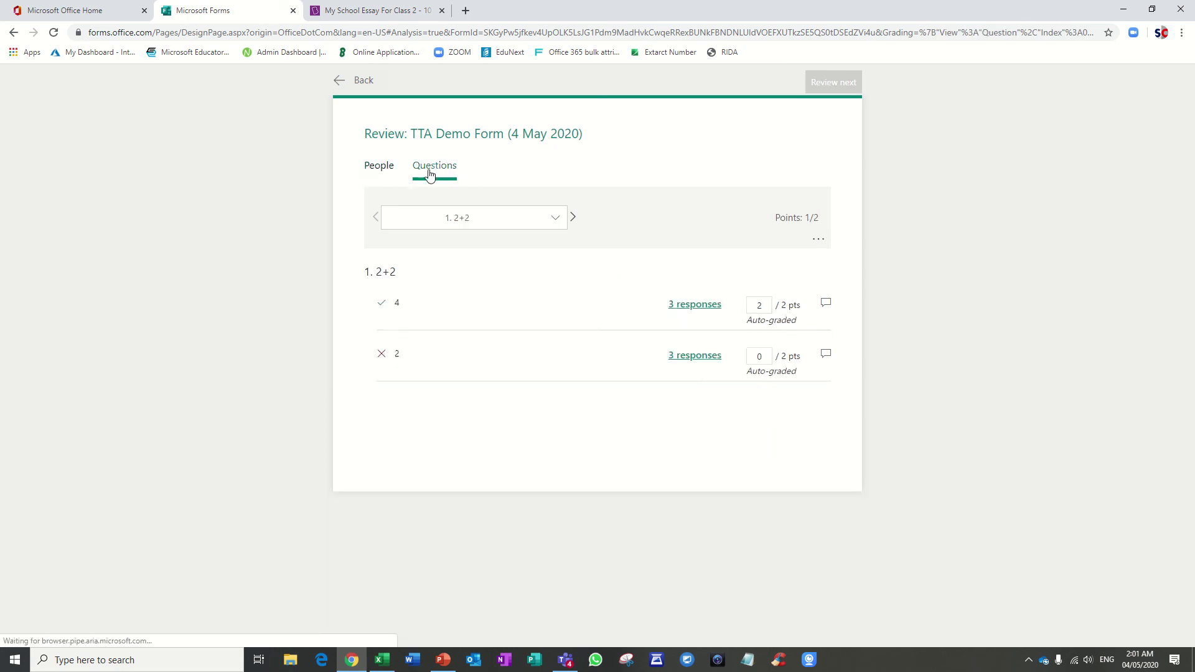
click(378, 173)
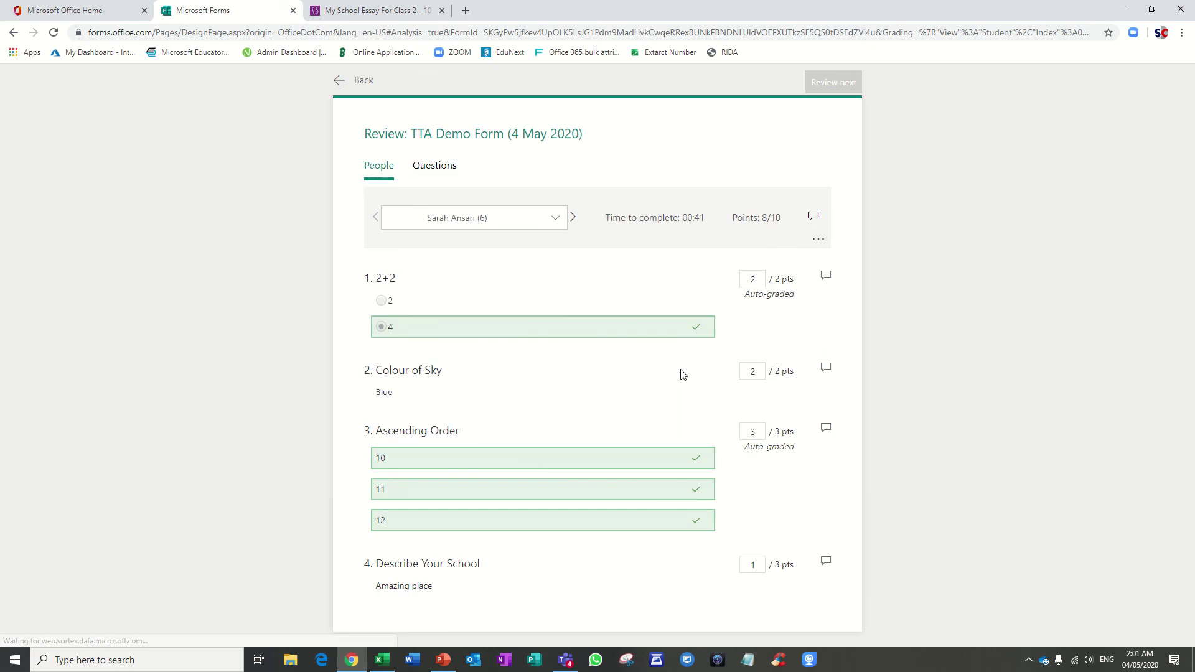
click(827, 369)
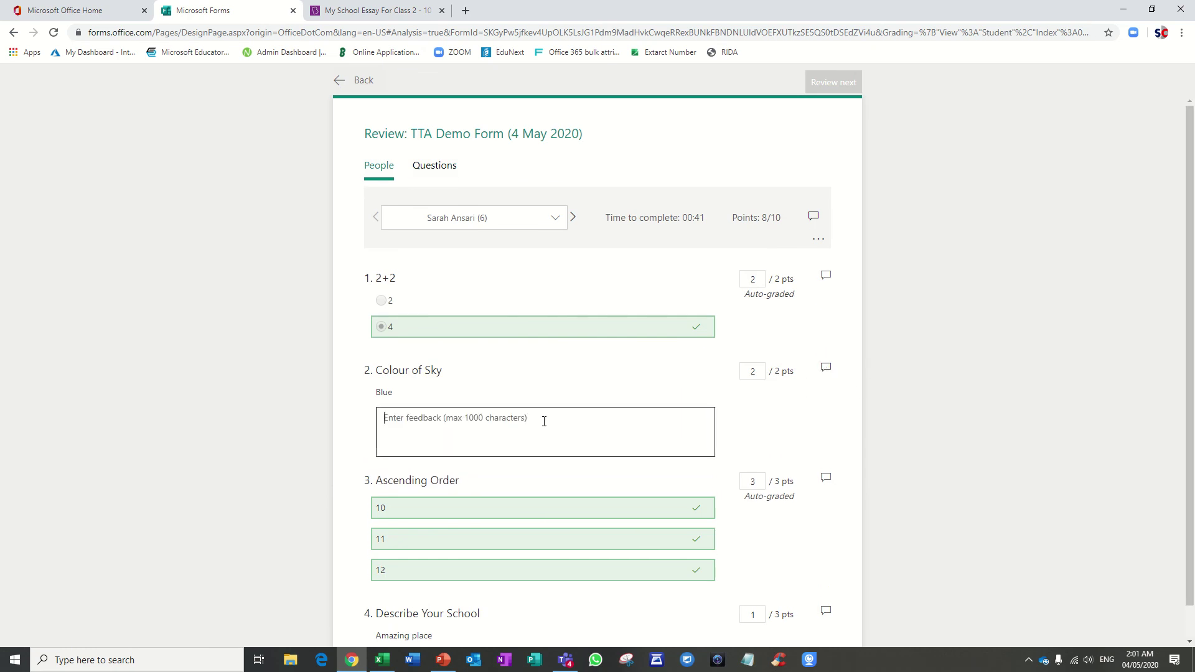
text(cj)
key(ctrl+z)
key(ctrl+z)
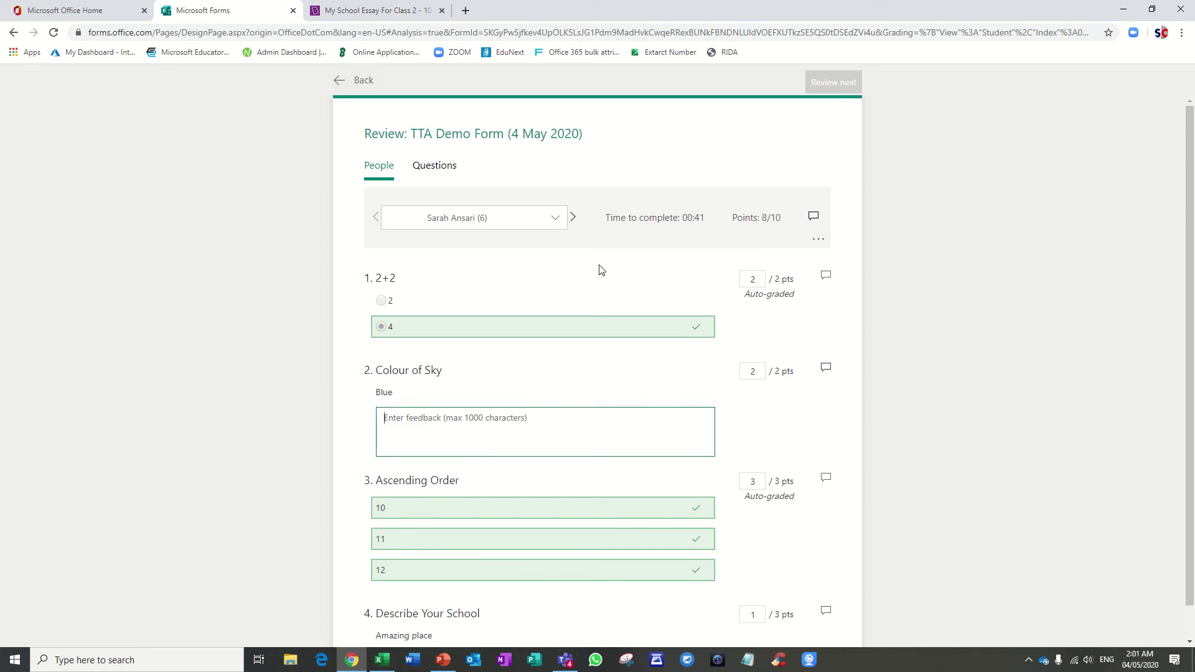
On the next respondent, add feedback '10 11 12' to the Ascending Order answer, then return to grades
click(574, 218)
scroll(603, 393, down, 4)
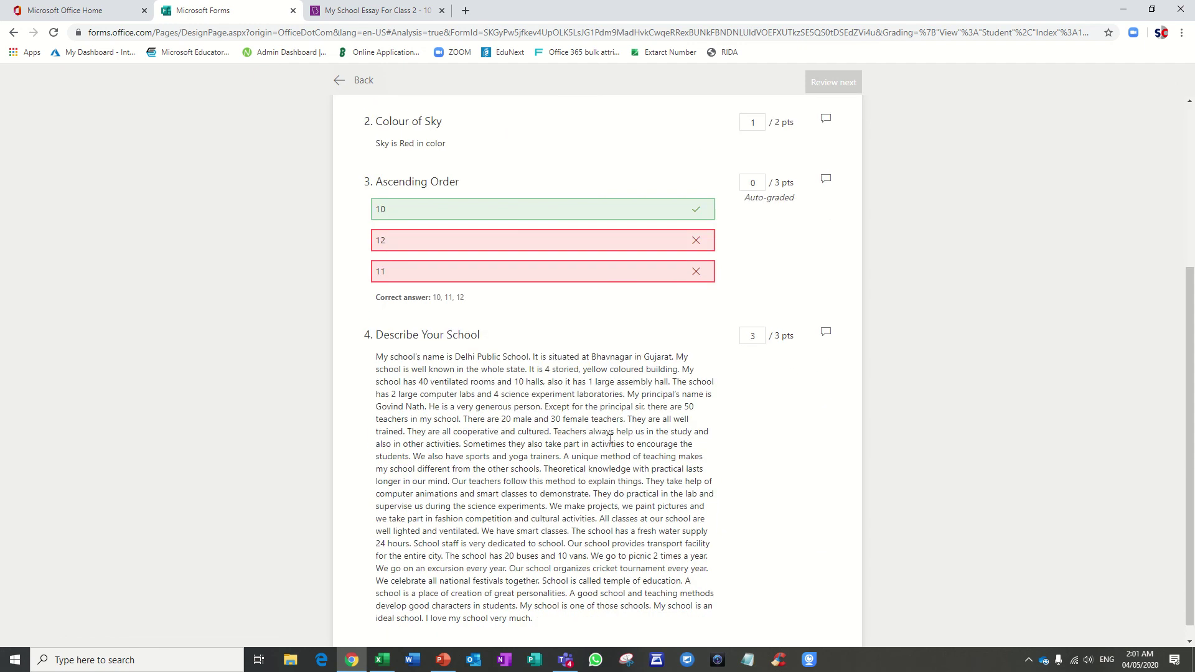
scroll(517, 417, up, 2)
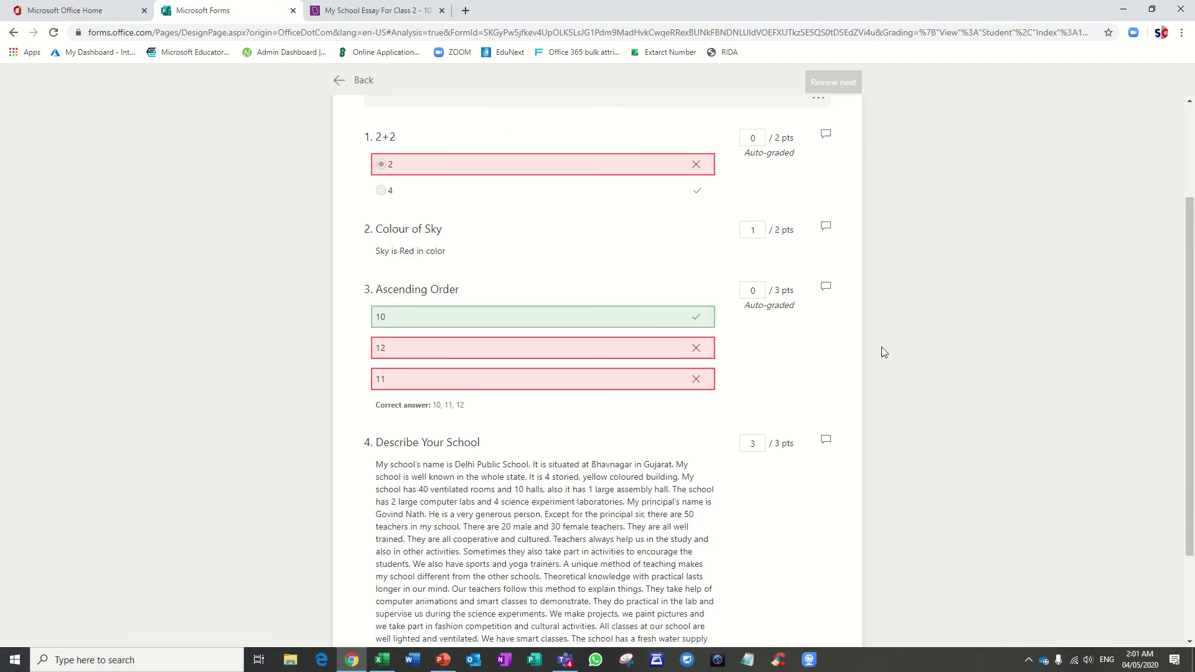
click(827, 289)
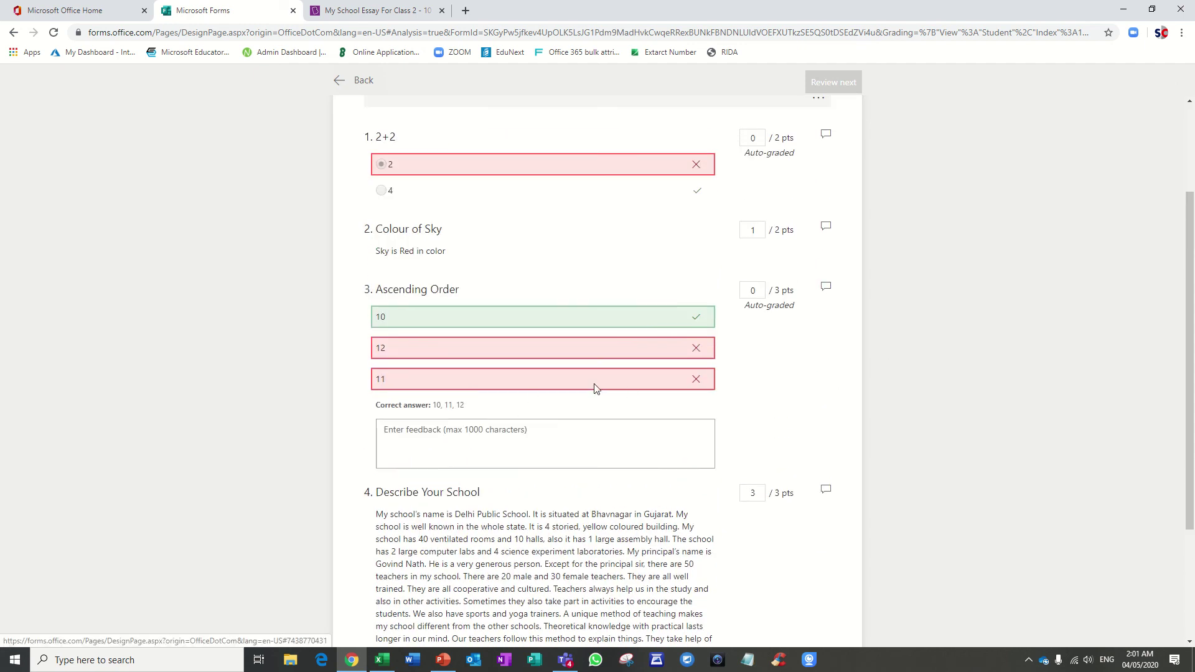
text(ncxncxjgf)
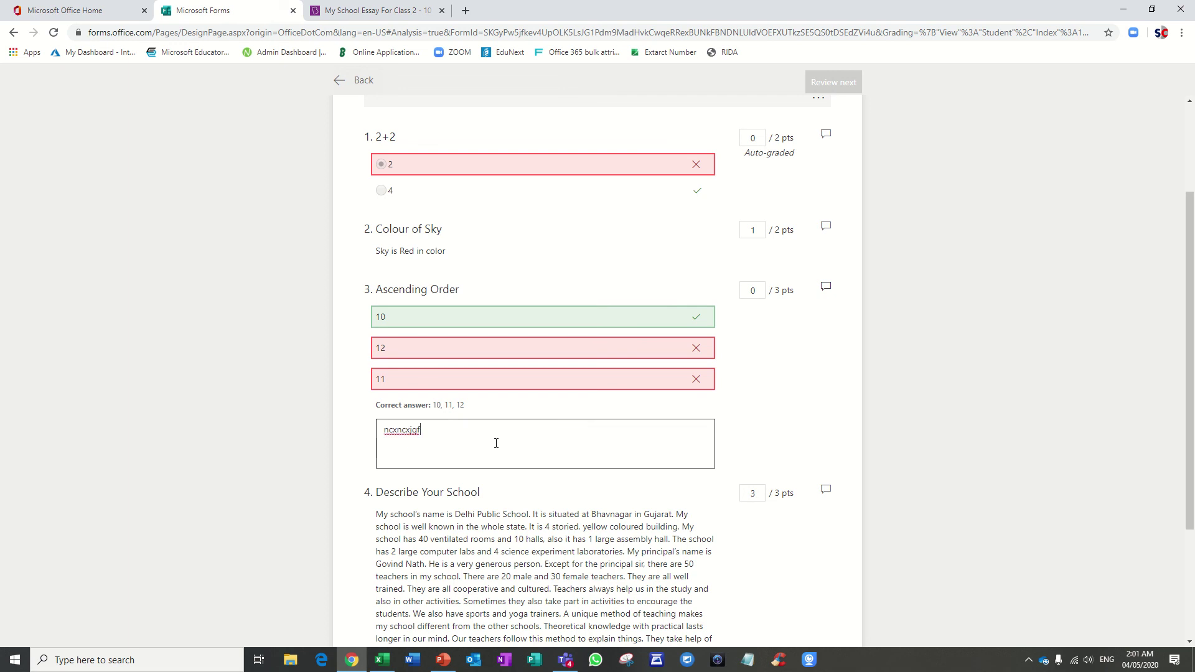
key(BackSpace)
key(BackSpace)
key(BackSpace)
key(BackSpace)
key(BackSpace)
key(BackSpace)
key(BackSpace)
key(BackSpace)
text(1)
click(496, 443)
scroll(777, 391, up, 3)
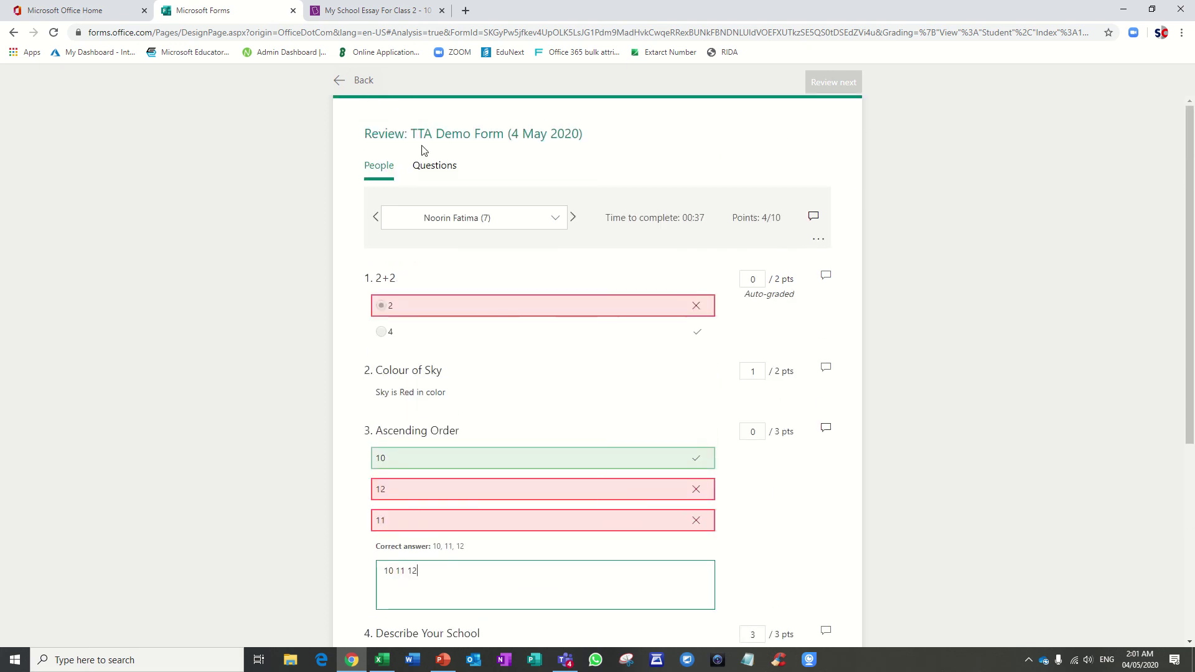
click(350, 79)
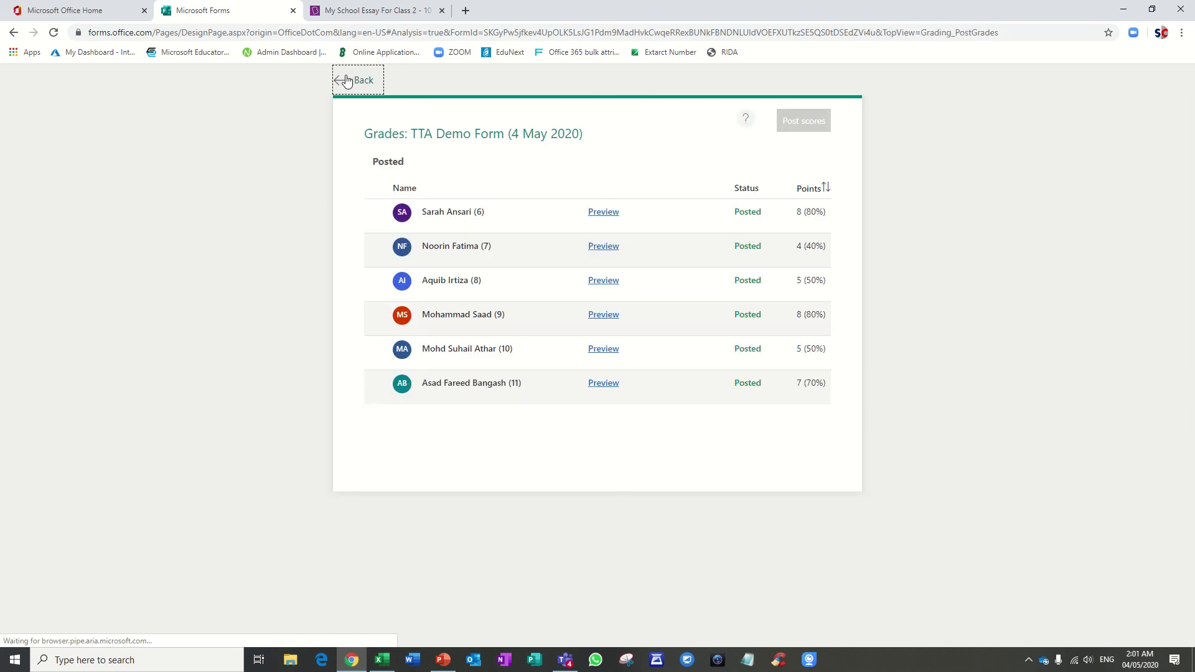
click(597, 246)
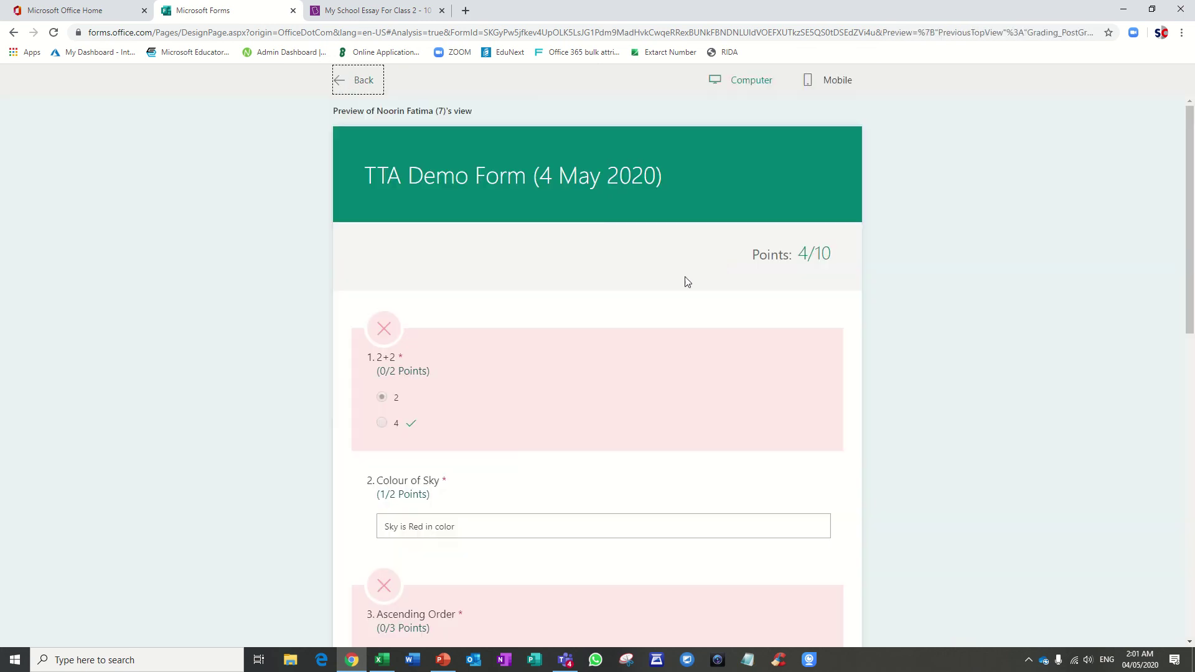
scroll(690, 277, down, 6)
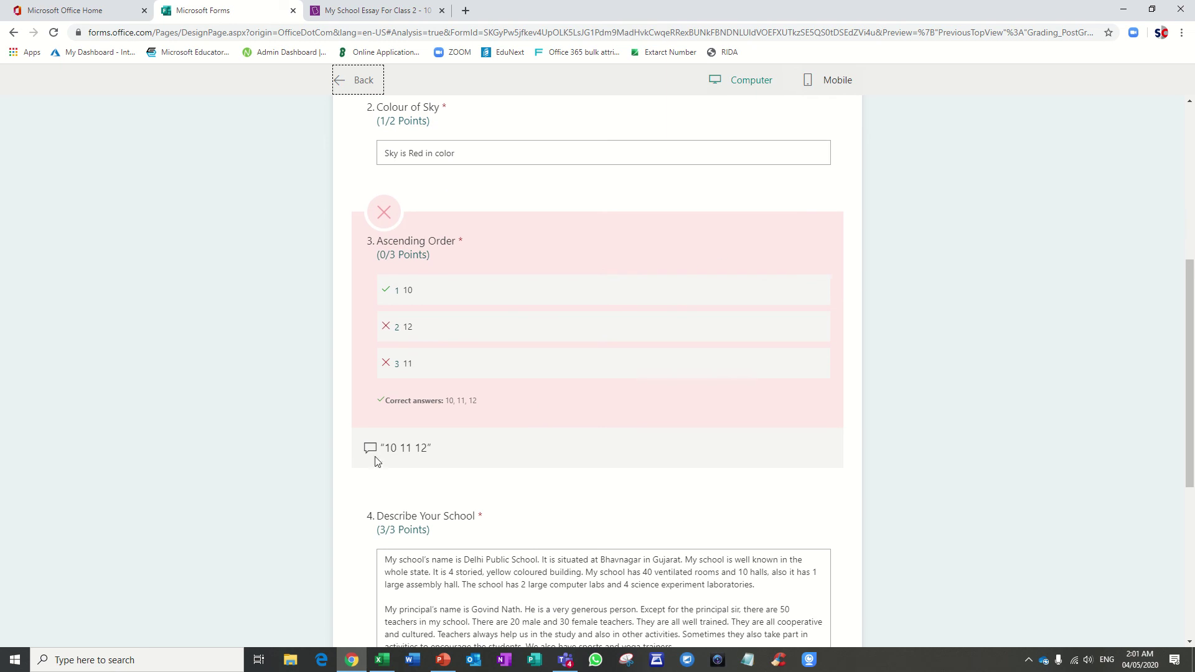
drag(389, 446, 431, 450)
click(433, 457)
drag(430, 448, 384, 452)
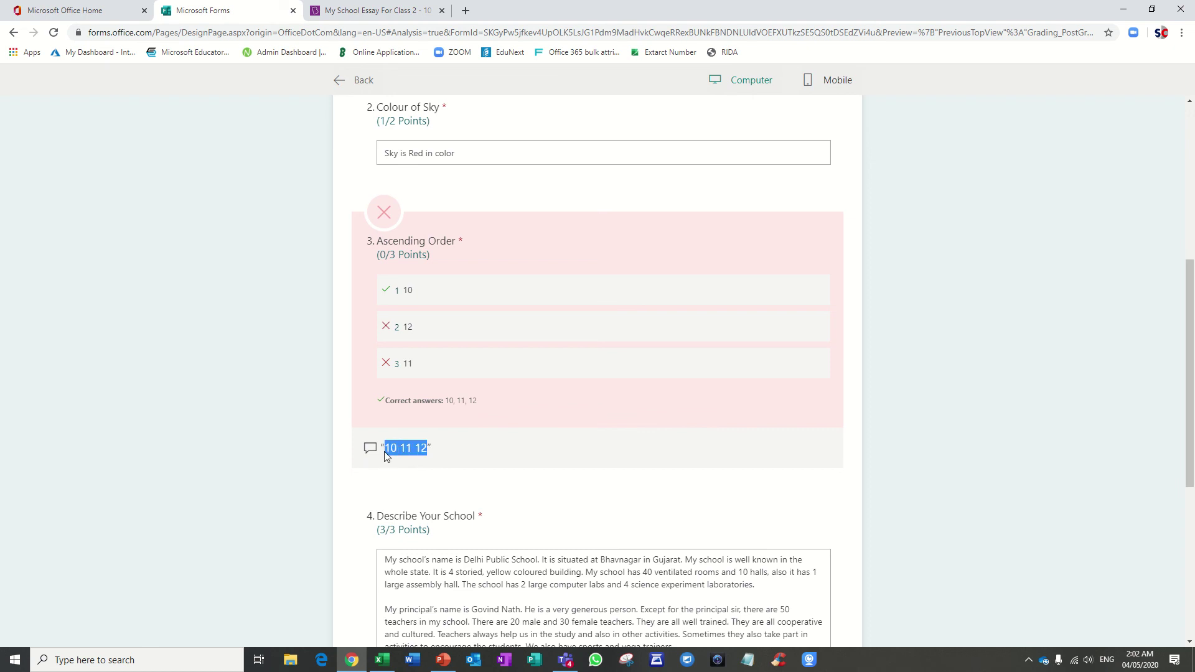
click(356, 85)
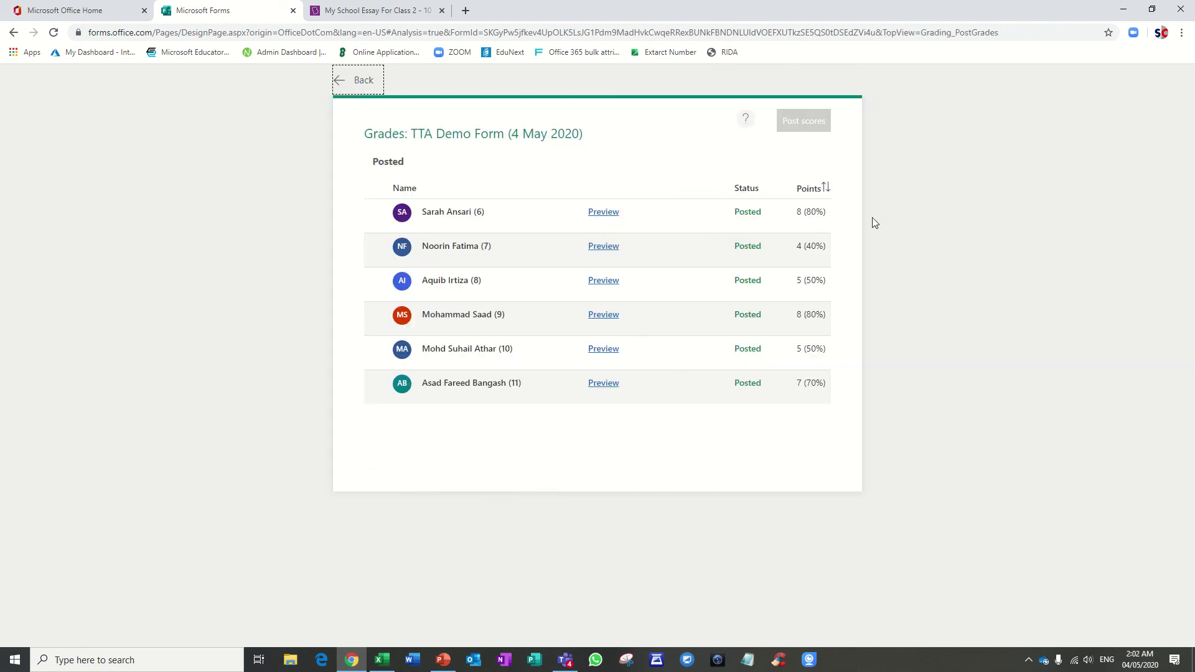